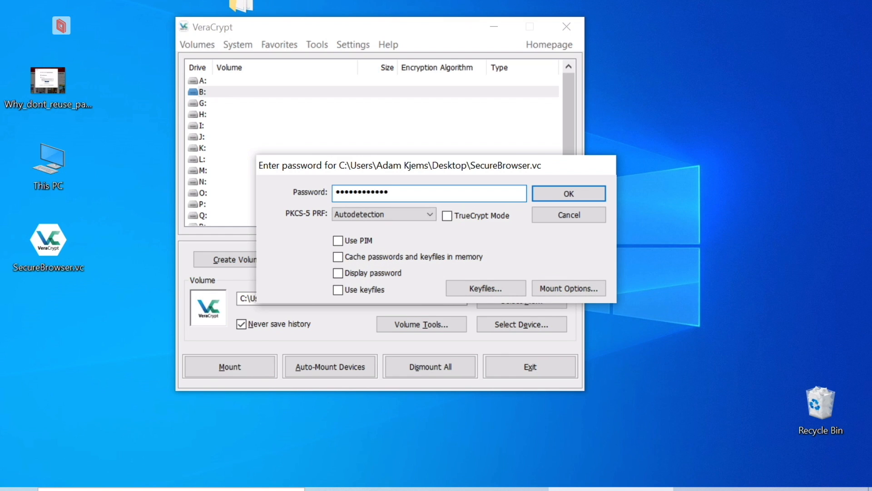
Submit the volume password to mount SecureBrowser.vc on drive B:, and launch GoogleChromePortable.exe from the drive's GoogleChromePortable folder.
key("Return")
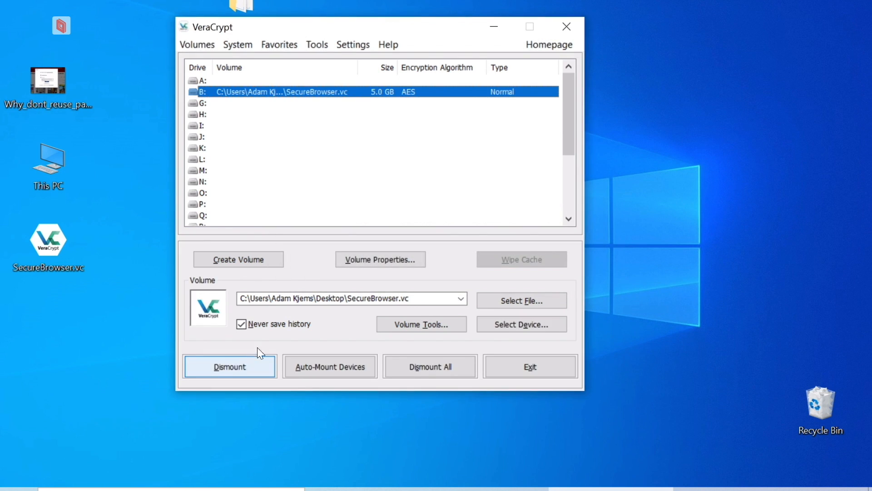
double_click(309, 91)
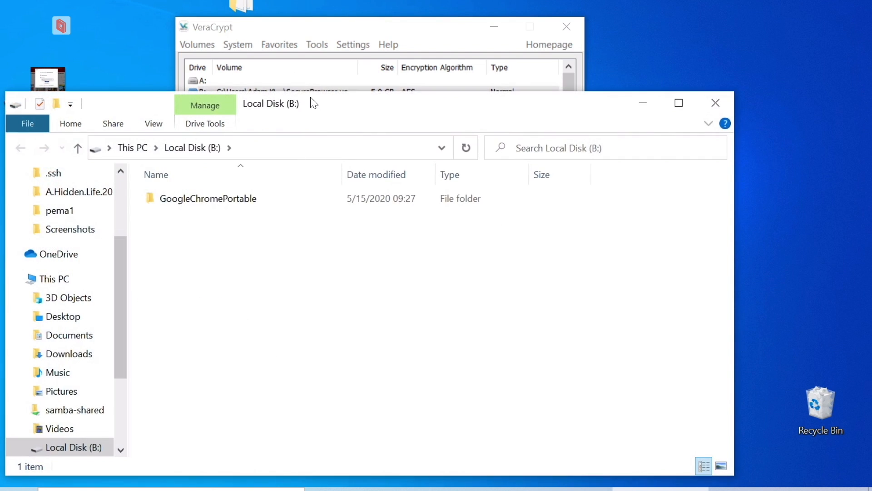
double_click(234, 198)
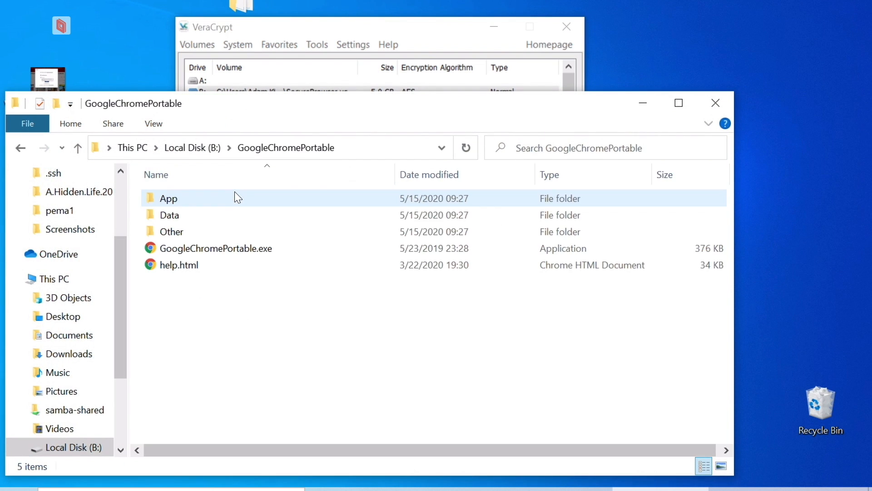
double_click(200, 249)
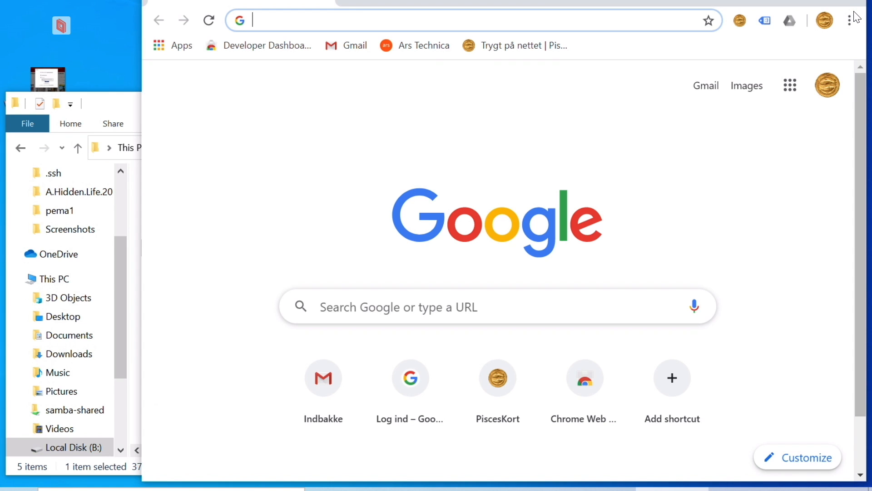
Open the bookmarked "Trygt på nettet" site in the portable browser and close the browser after viewing it.
left_click(496, 47)
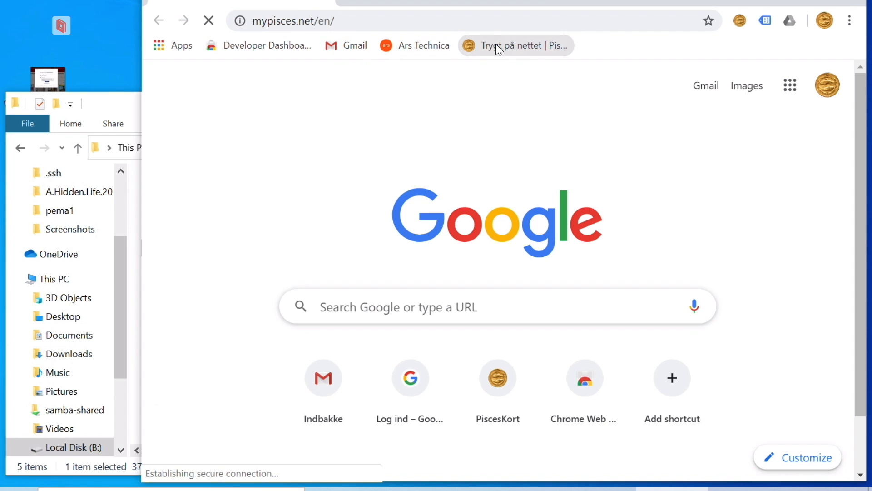
left_click(390, 28)
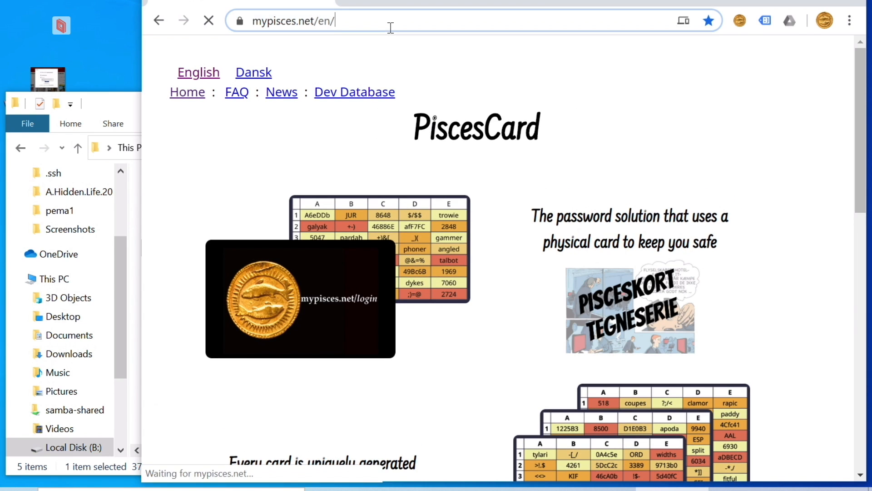
key("ctrl+a")
key("alt+F4")
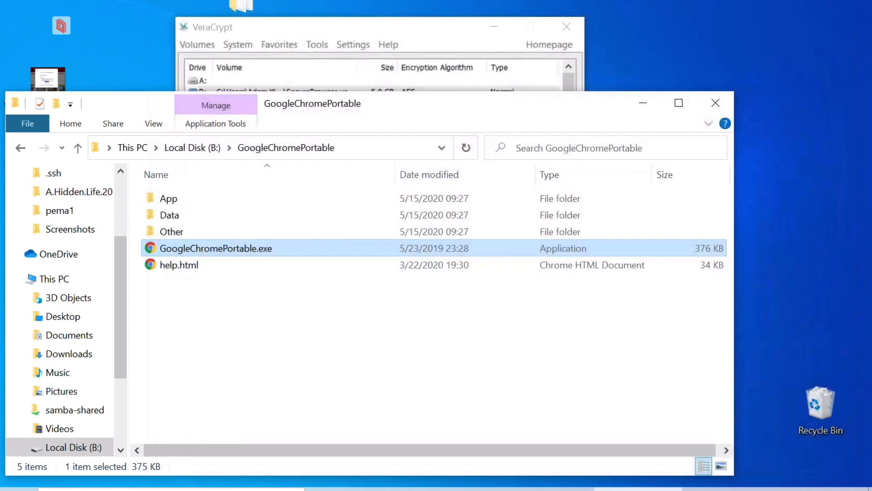
Close the GoogleChromePortable folder window and dismount the SecureBrowser.vc volume from drive B: in VeraCrypt.
left_click(716, 100)
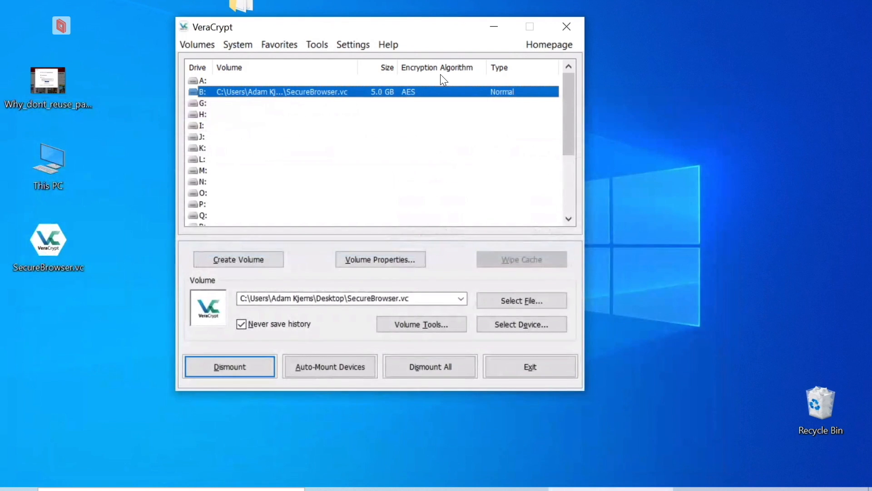
left_click_drag(412, 33, 509, 35)
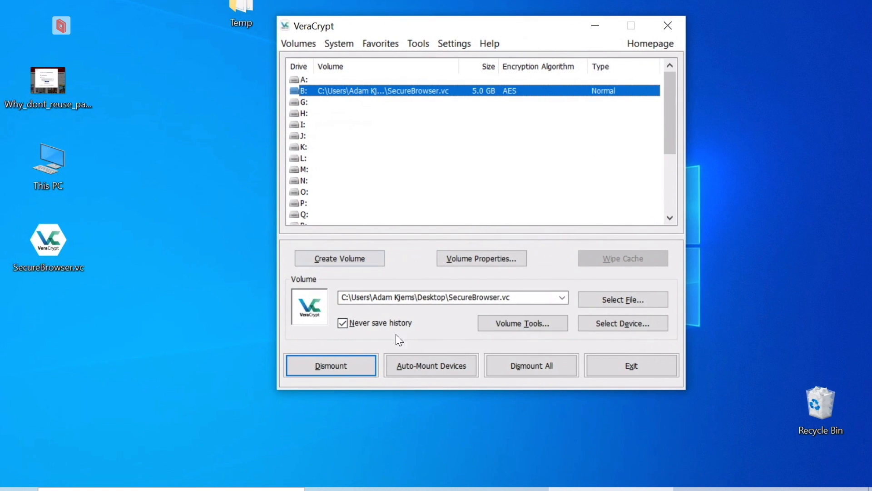
left_click(345, 363)
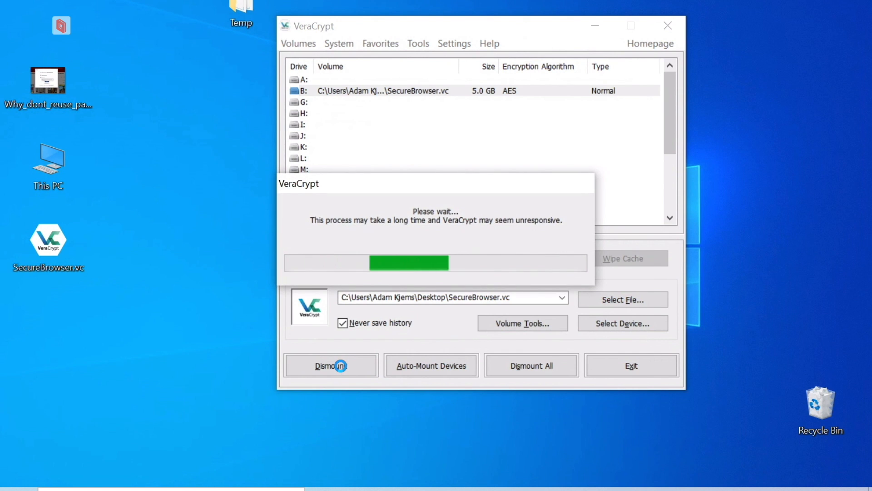
left_click(493, 299)
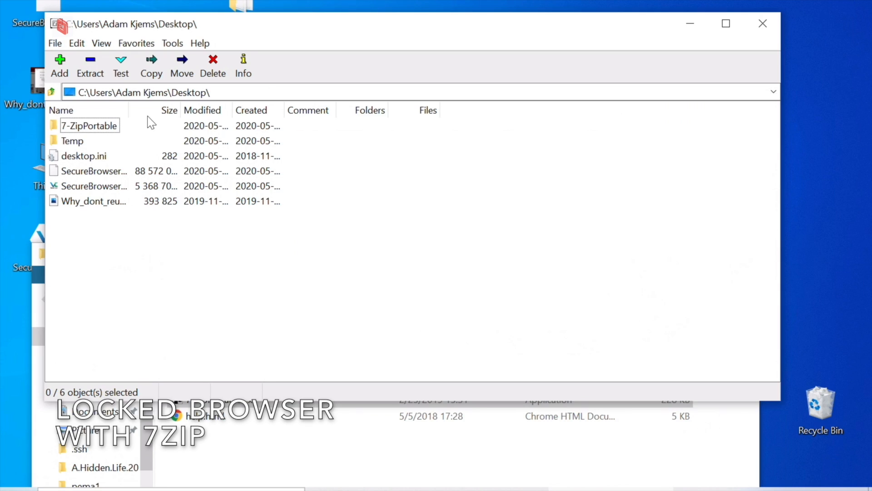
Extract the SecureBrowser folder from the SecureBrowser.7z archive to the desktop, entering the archive password.
double_click(90, 171)
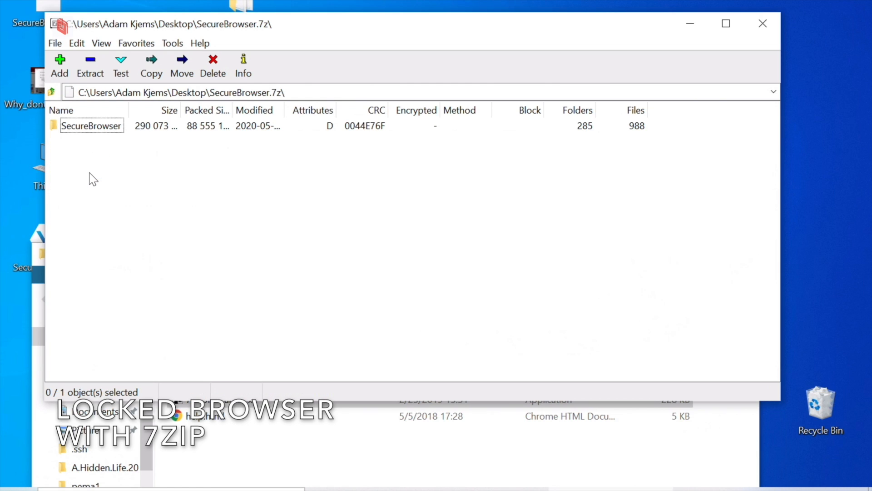
left_click(102, 132)
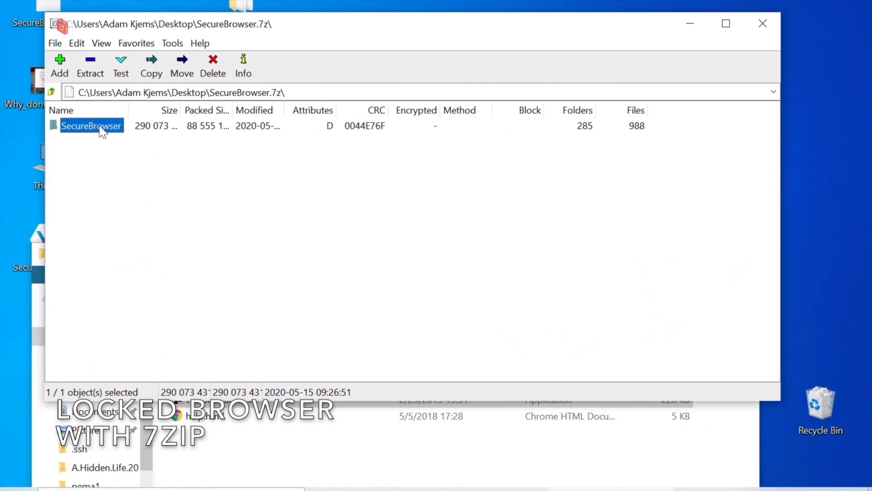
left_click(91, 68)
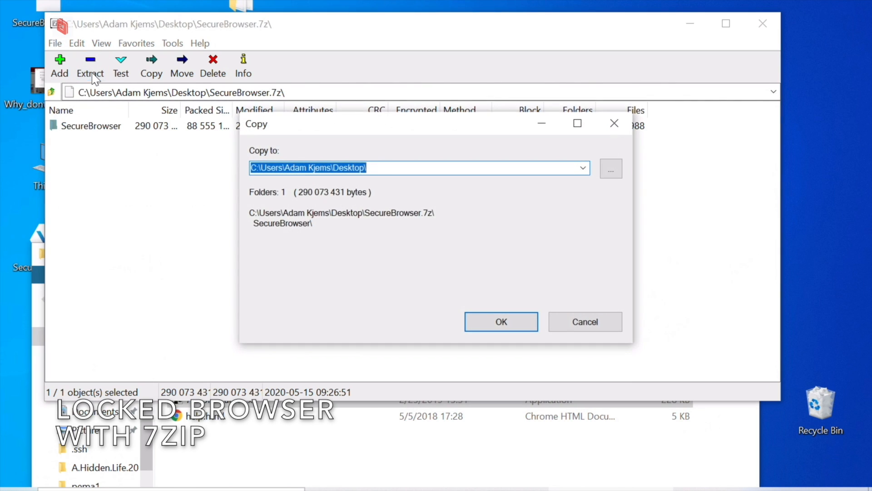
left_click(492, 318)
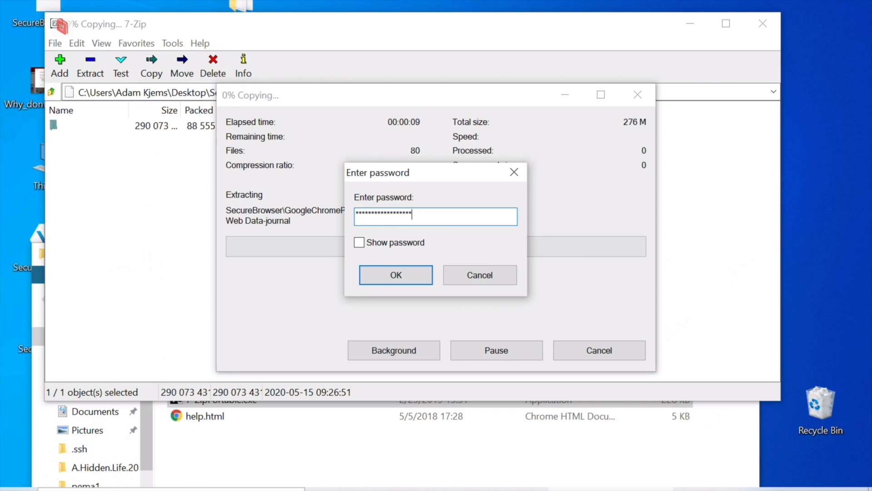
left_click(412, 281)
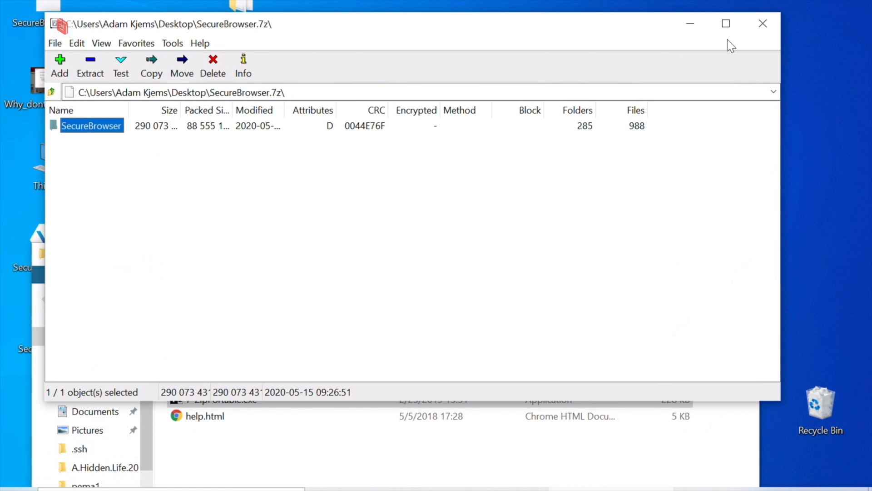
Close 7-Zip, launch GoogleChromePortable.exe from the extracted SecureBrowser folder on the desktop, and open the "Trygt på nettet" bookmark.
left_click(750, 26)
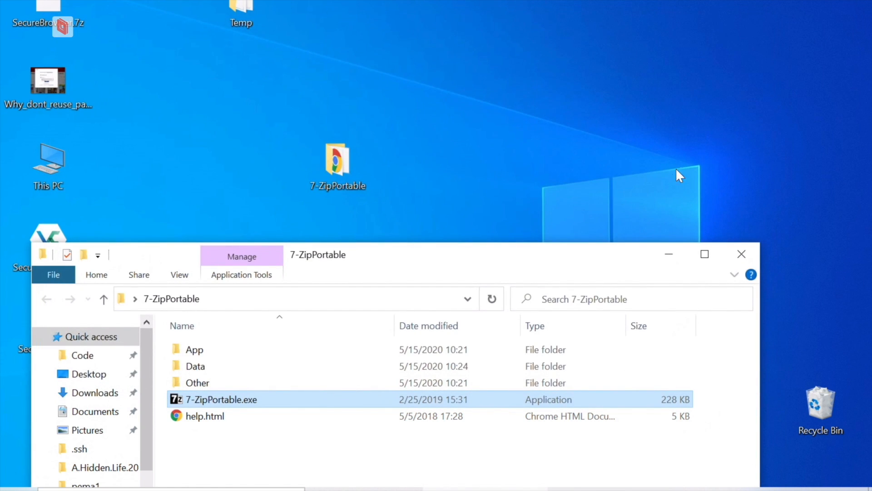
left_click_drag(650, 259, 597, 454)
double_click(81, 327)
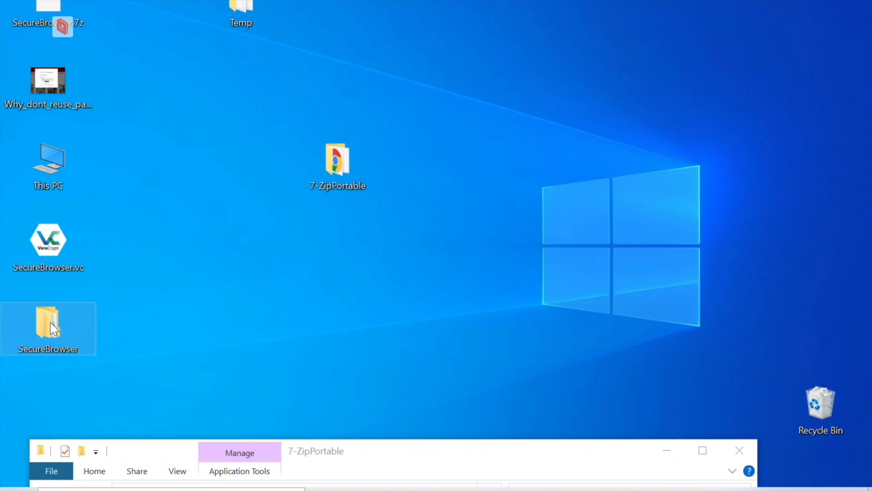
double_click(254, 87)
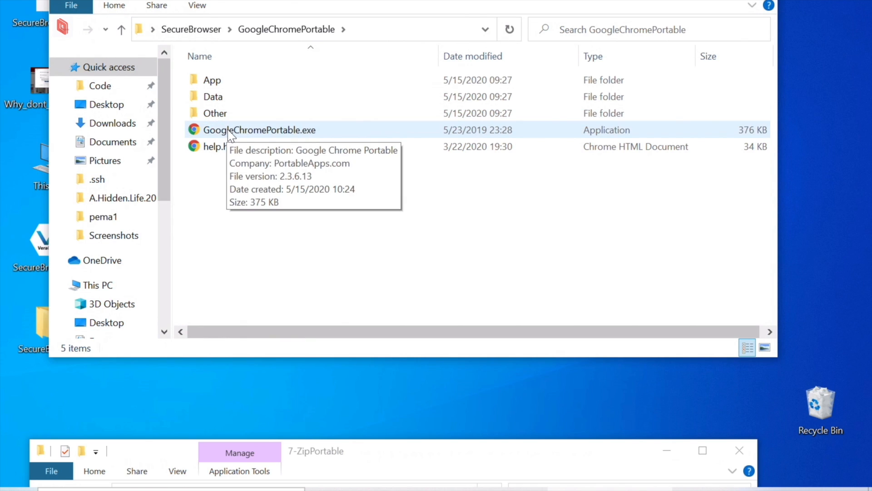
double_click(231, 132)
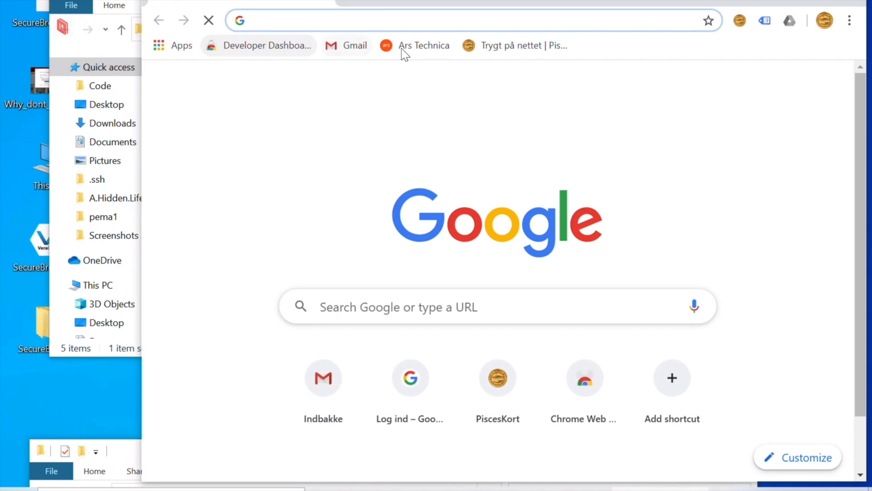
left_click(510, 47)
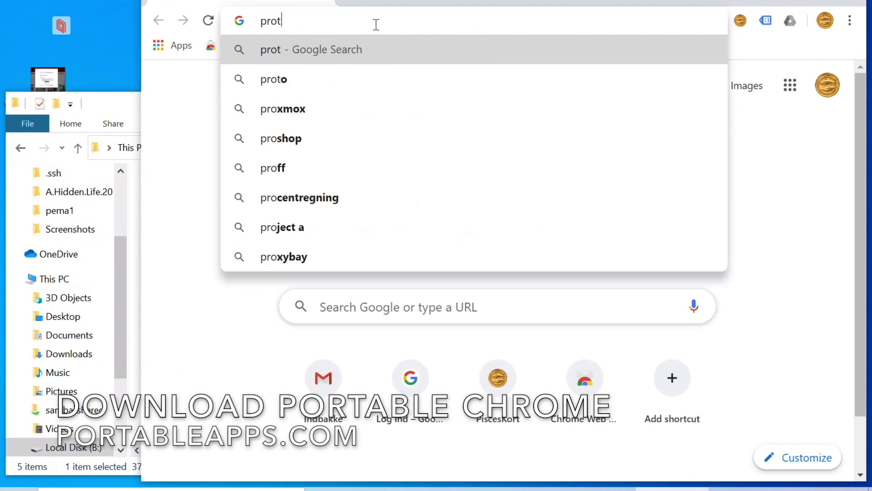
Search the web for "protableapps chrome" and open the Google Chrome Portable page on PortableApps.com.
type("ableapps chrome")
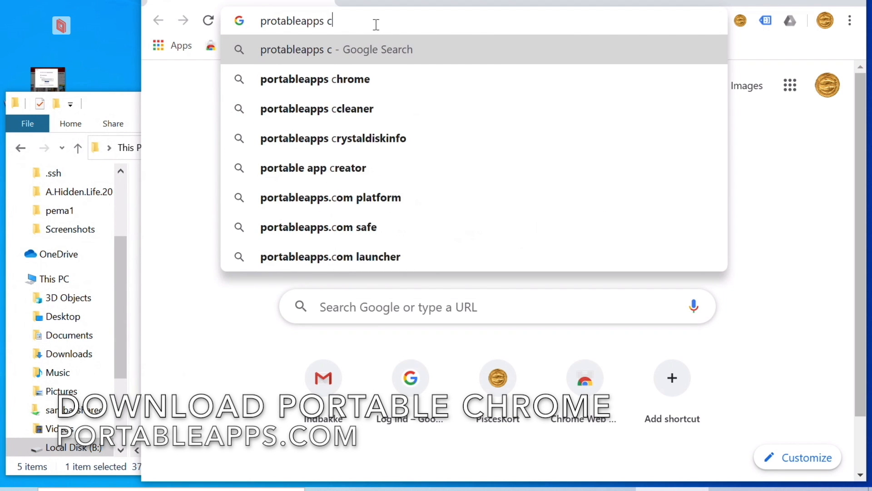
key("Return")
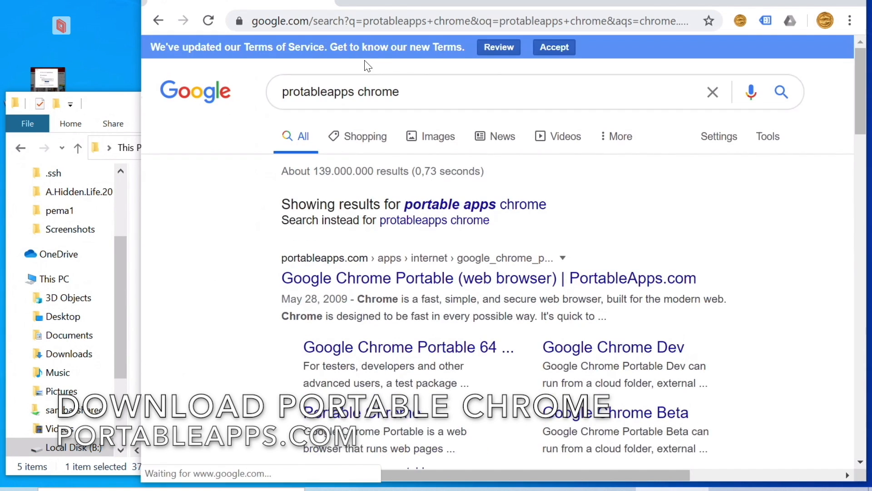
left_click(354, 284)
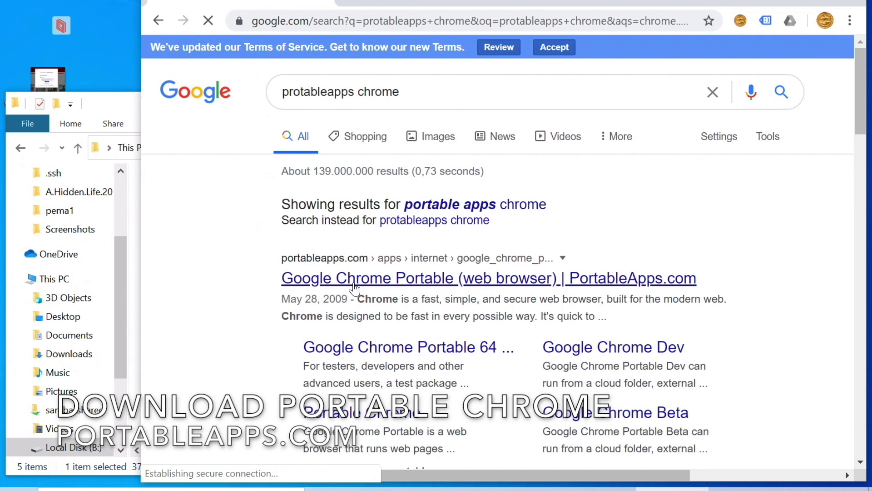
Download the Google Chrome Portable installer from PortableApps.com and show the downloaded file in its folder.
scroll(357, 280, "down", 3)
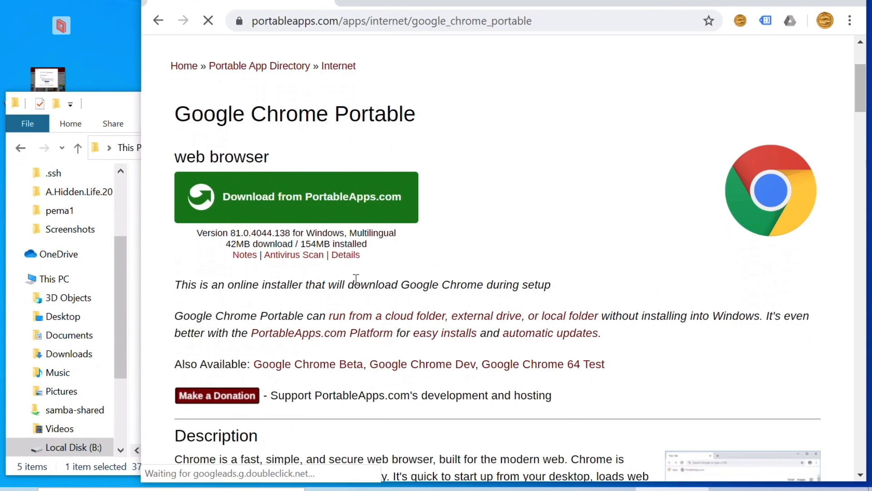
left_click(331, 211)
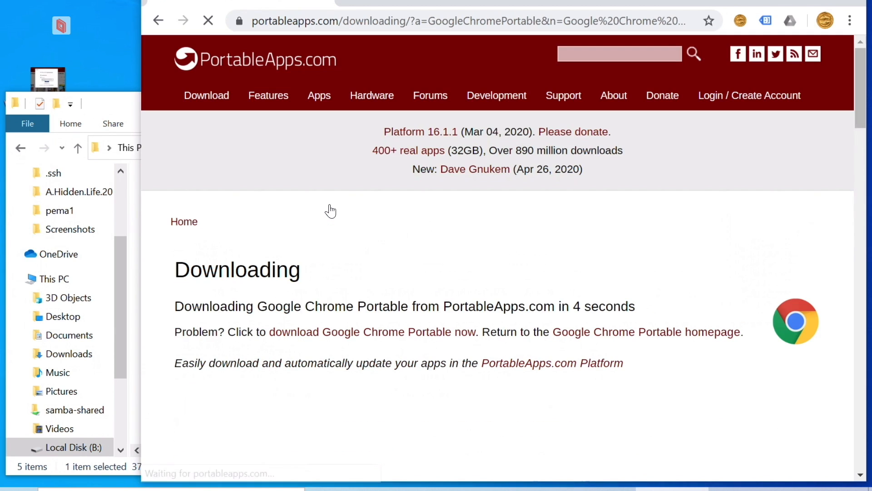
scroll(348, 220, "down", 2)
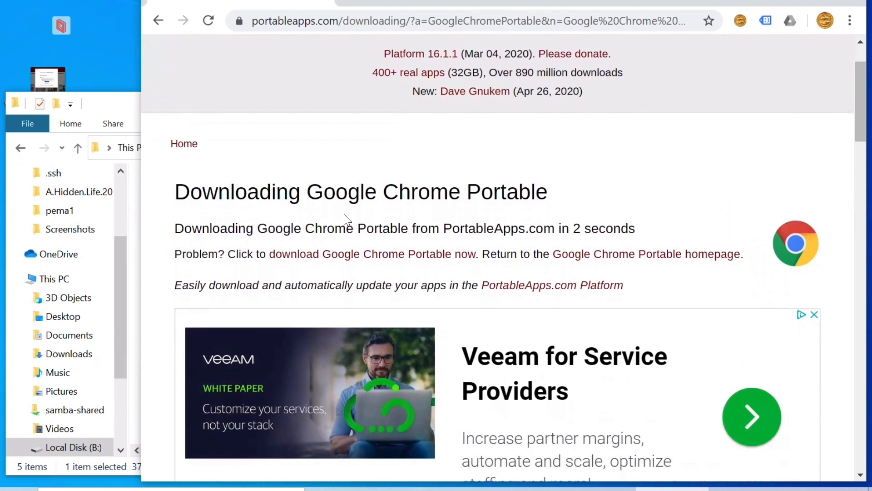
scroll(347, 220, "up", 2)
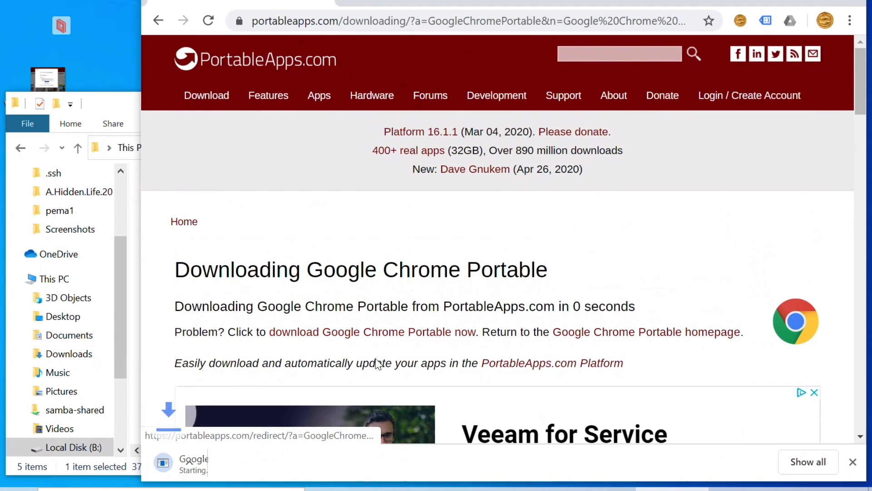
left_click(301, 462)
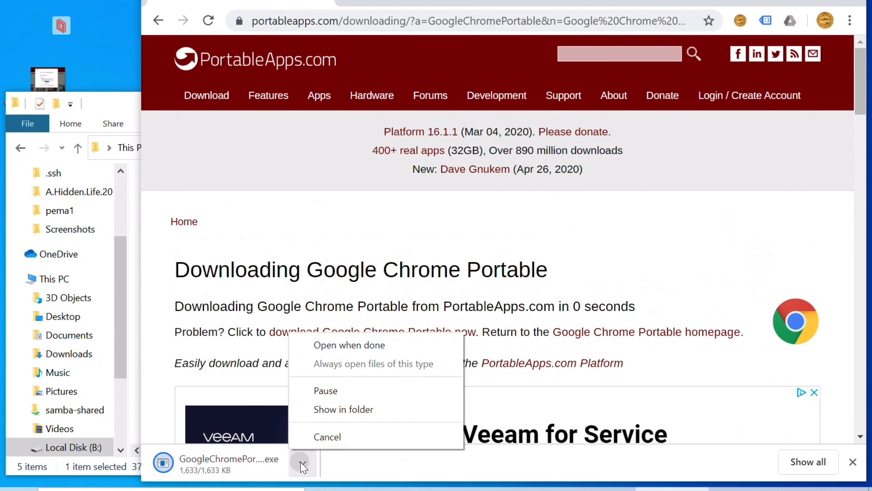
left_click(327, 406)
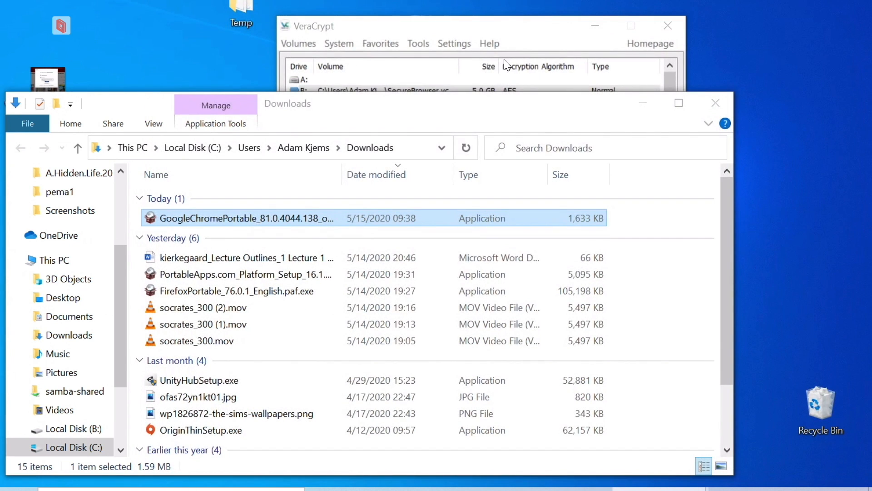
Close VeraCrypt and install Google Chrome Portable from the downloaded installer into the default GoogleChromePortable folder in Downloads, without running it.
left_click(667, 26)
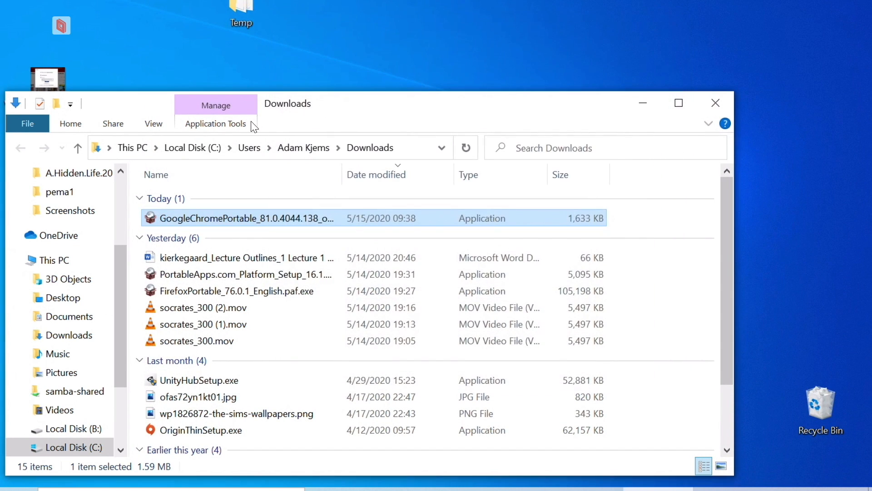
double_click(195, 217)
left_click(421, 265)
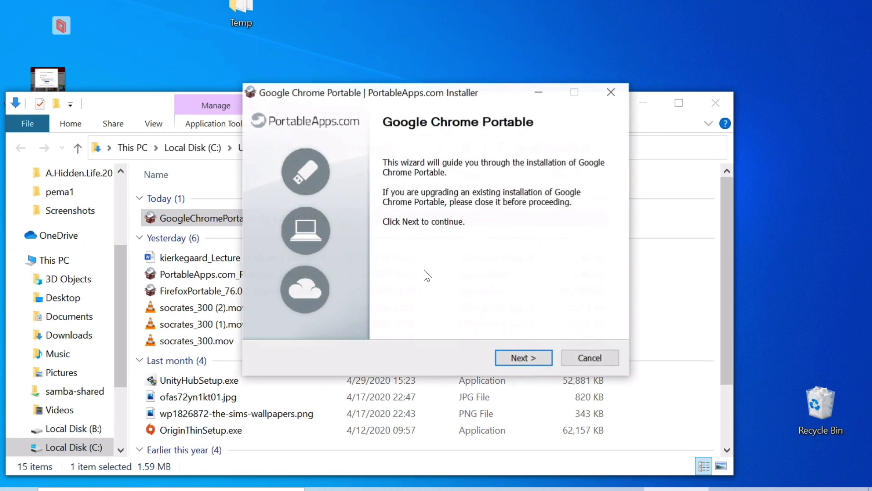
left_click(521, 356)
left_click(521, 357)
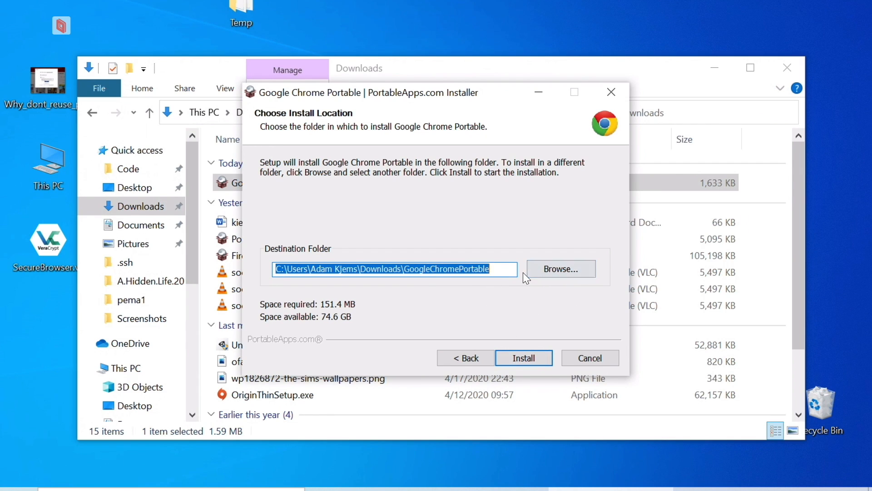
left_click(529, 357)
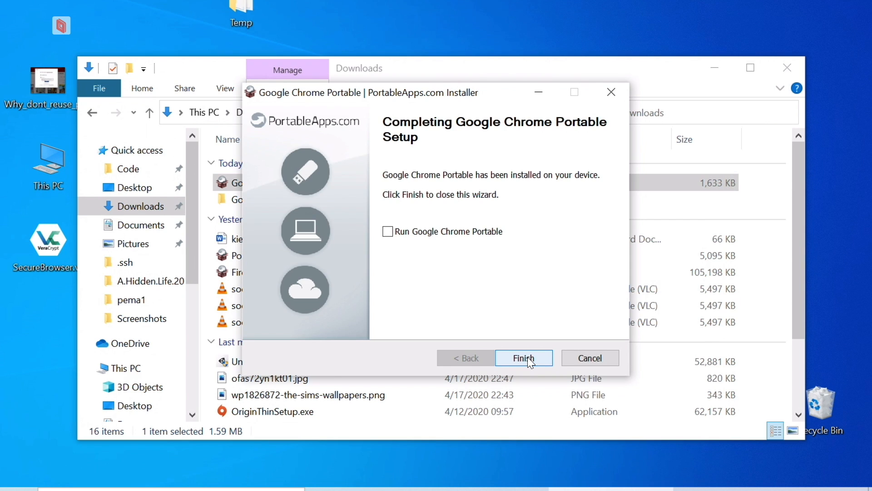
left_click(524, 357)
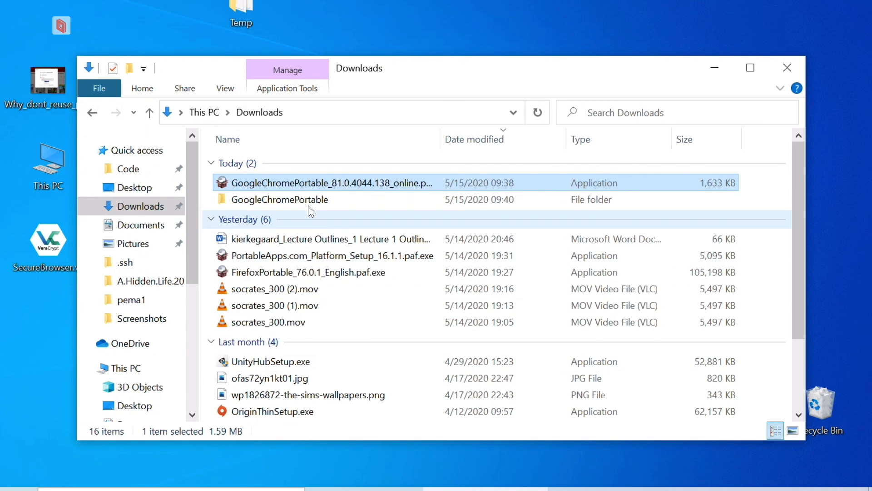
Move the GoogleChromePortable folder from Downloads to the desktop and open it there.
left_click_drag(308, 202, 367, 174)
left_click(791, 65)
double_click(342, 159)
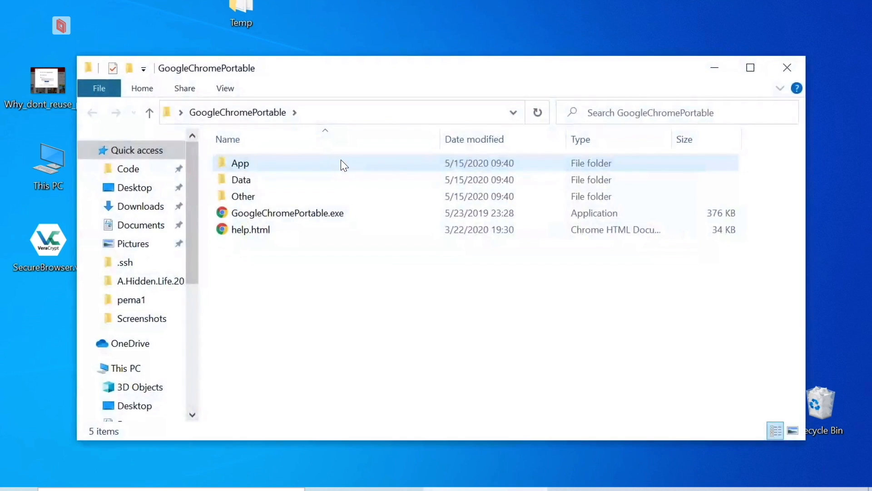
Test-launch GoogleChromePortable.exe from the desktop folder, and close the browser and the folder window again.
left_click(271, 211)
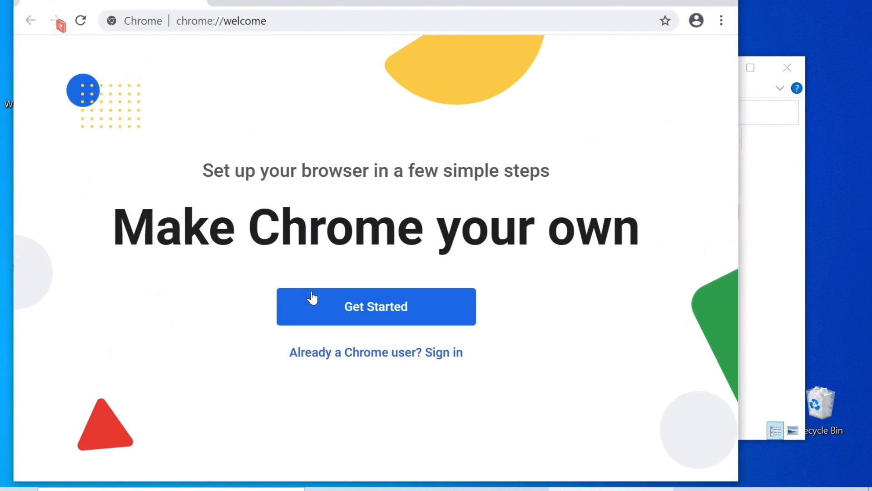
left_click(720, 0)
left_click_drag(541, 68, 561, 62)
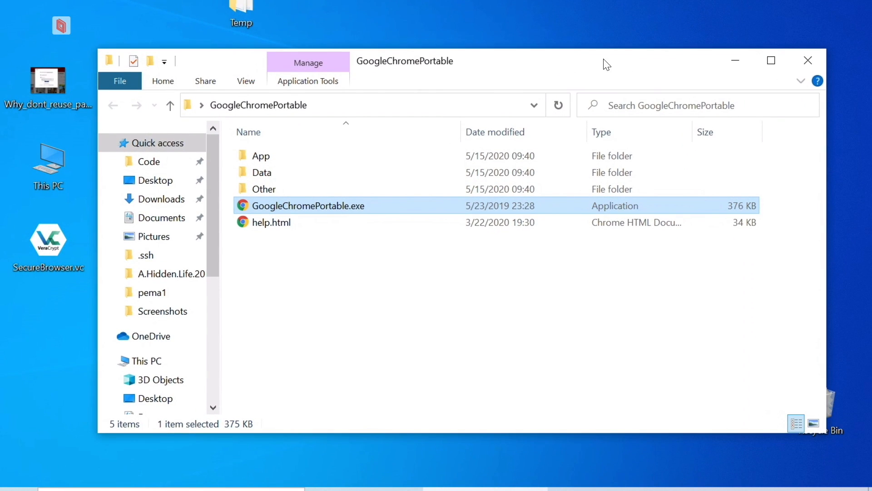
left_click(806, 63)
Open VeraCrypt and select the free drive letter H for a new volume.
mouse_move(331, 190)
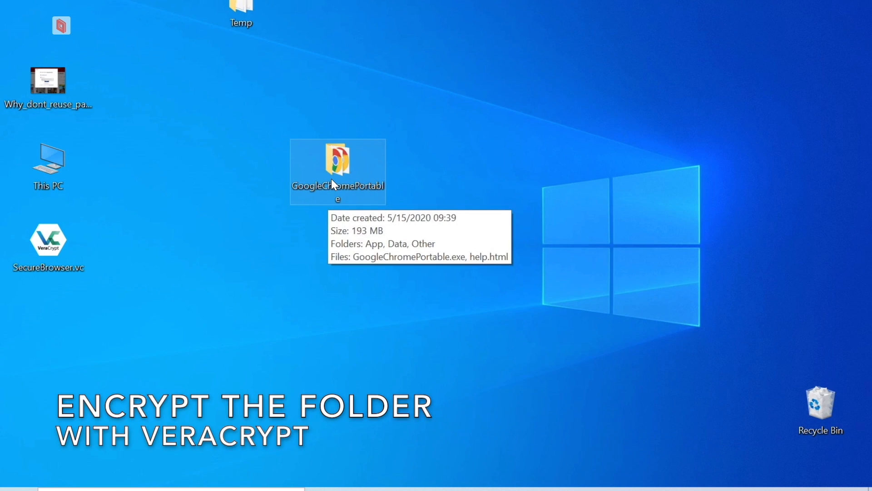
key("super")
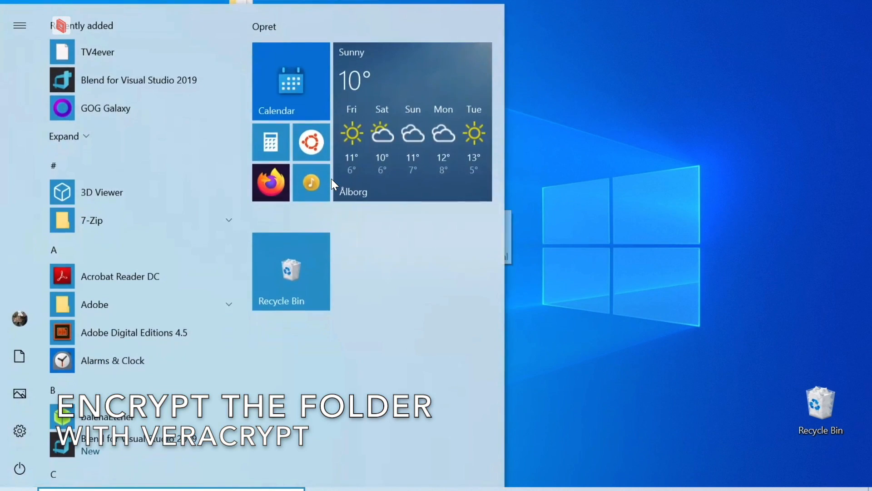
type("ve")
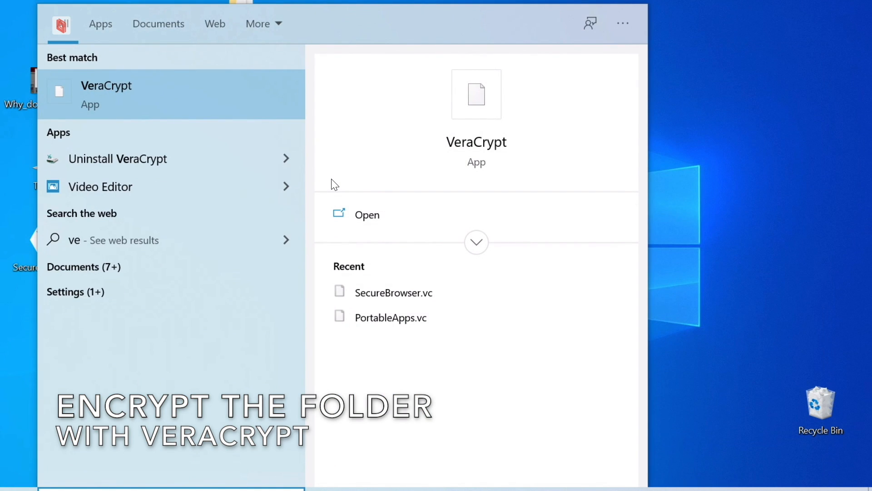
left_click(130, 90)
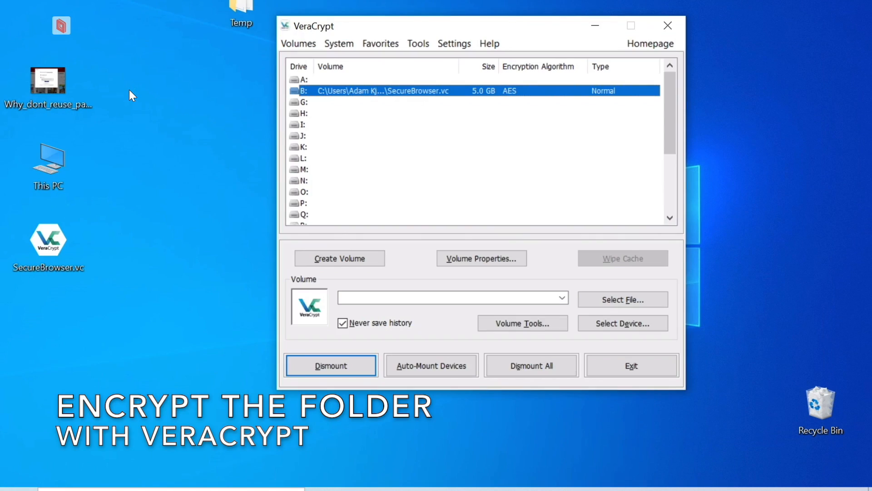
left_click(329, 115)
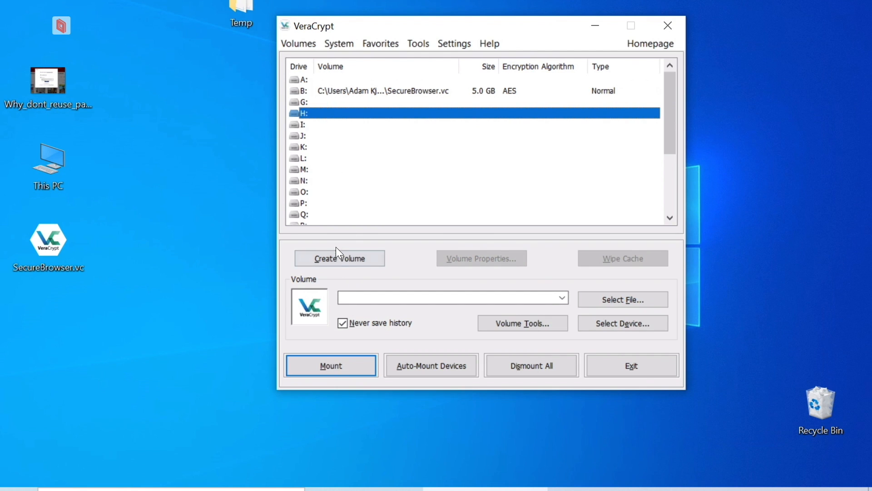
Start a new encrypted file container with the default volume type and specify DemoBrowser.vc on the desktop as its file.
left_click(337, 260)
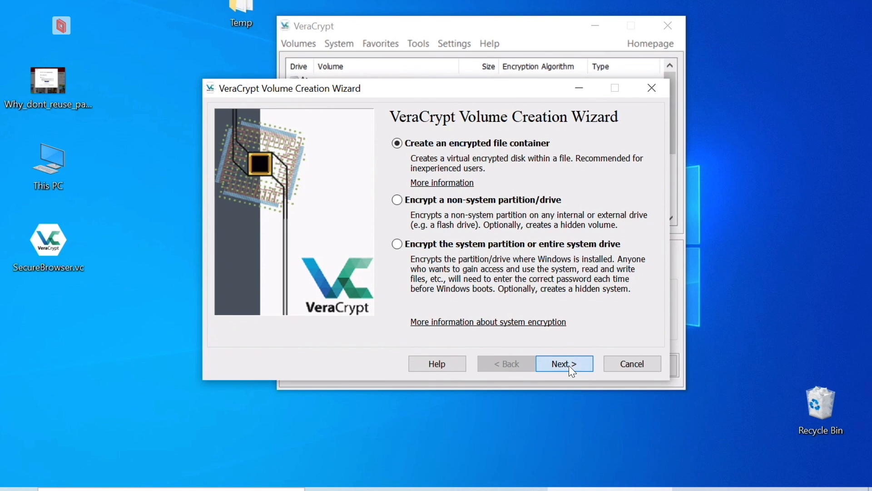
left_click(569, 366)
left_click(569, 365)
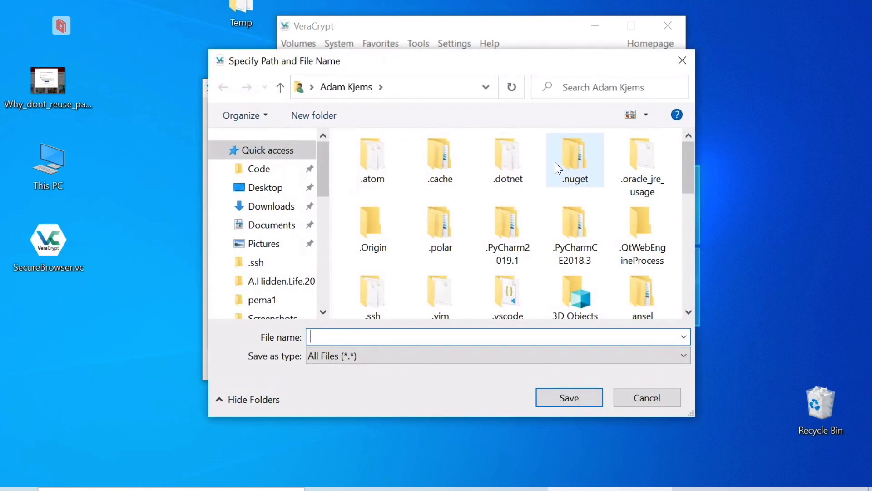
left_click(306, 197)
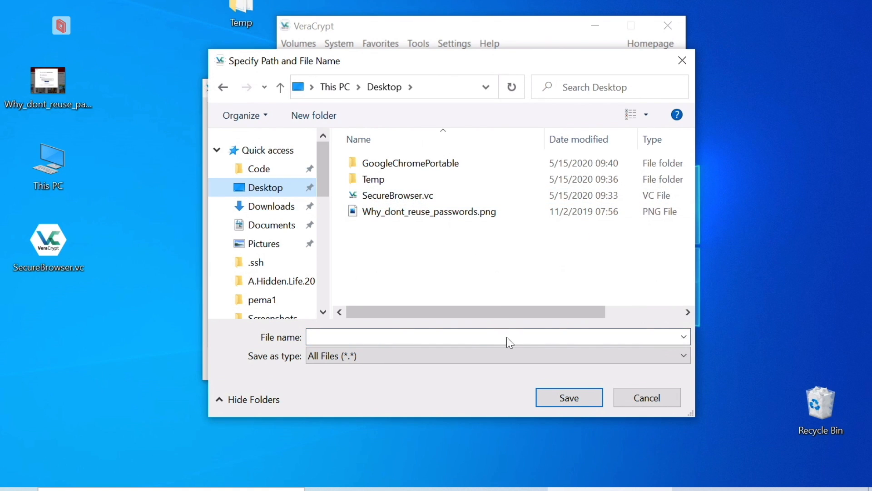
left_click(491, 335)
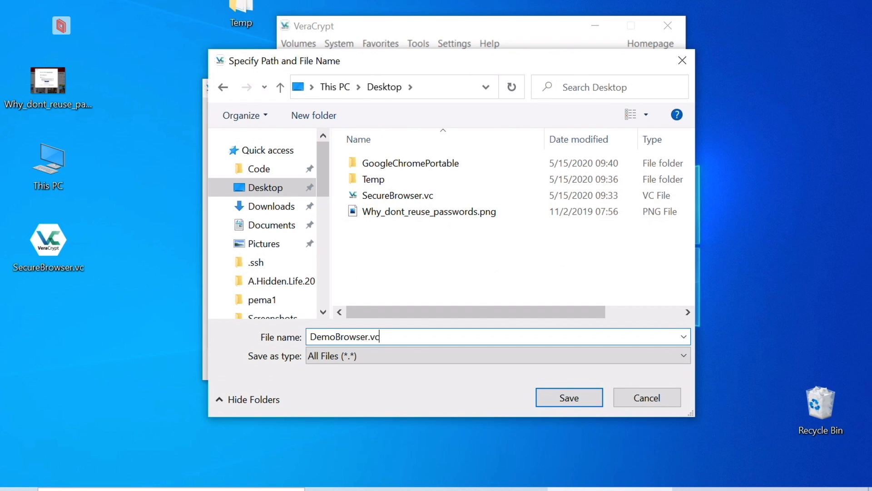
key("Return")
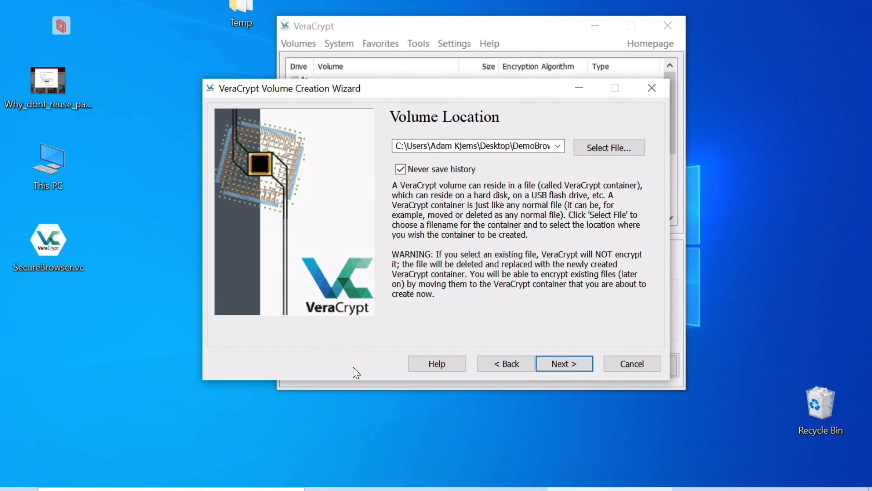
Accept the container's location and default encryption options, and set the volume size to 5 GB.
left_click(576, 362)
left_click(575, 362)
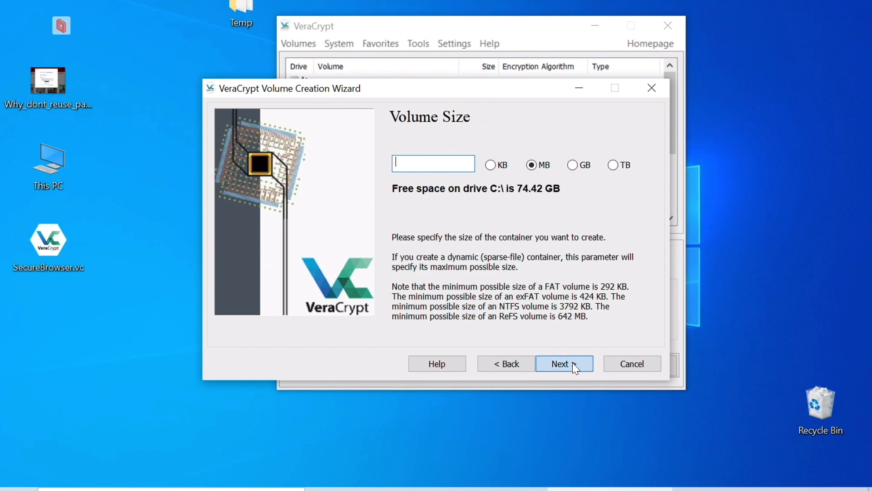
left_click(572, 166)
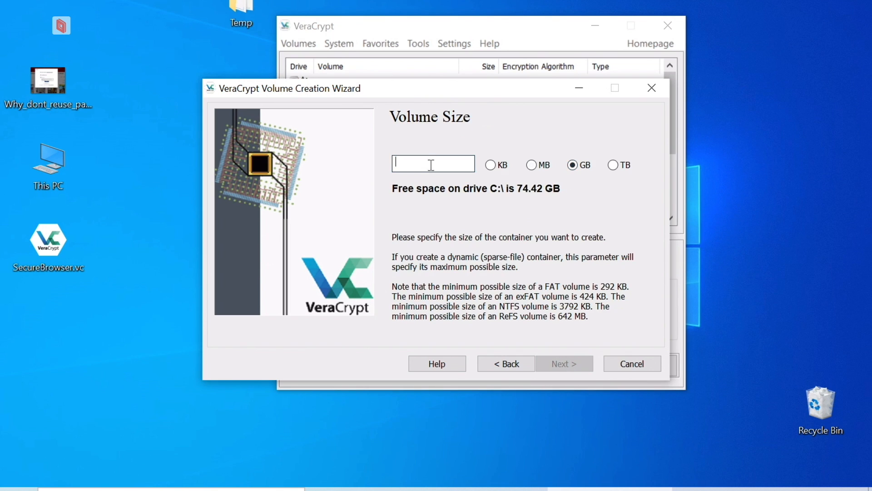
type("5")
left_click(544, 358)
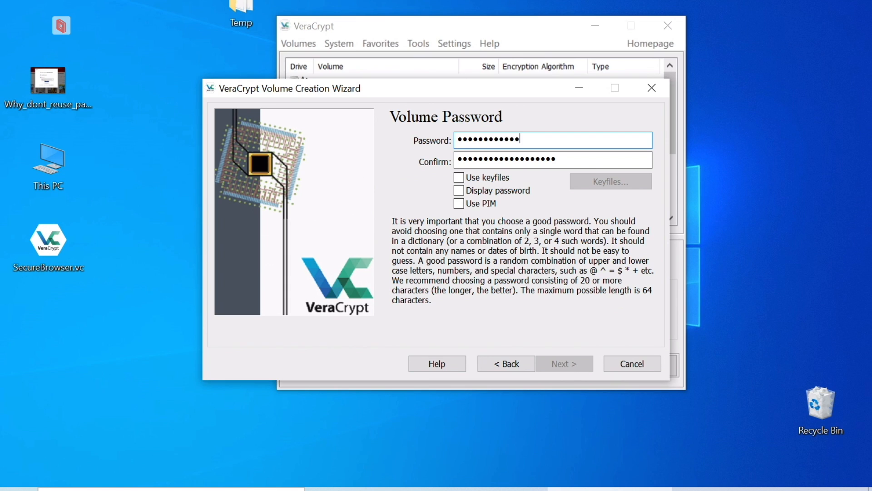
Enter and confirm the volume password, accepting the use of a password shorter than 20 characters.
key("Tab")
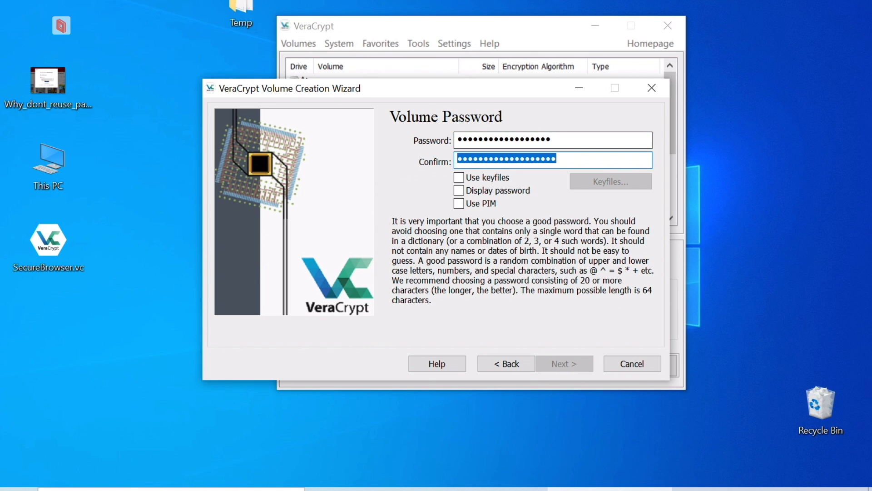
type("••")
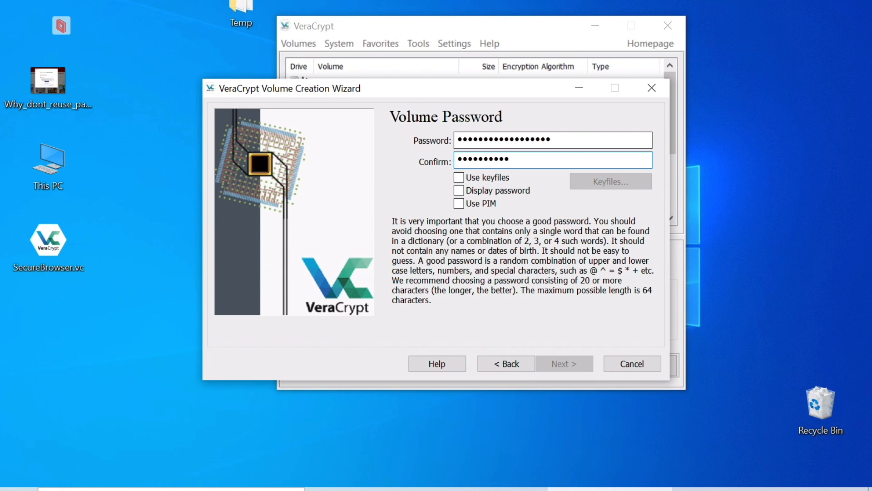
type("•")
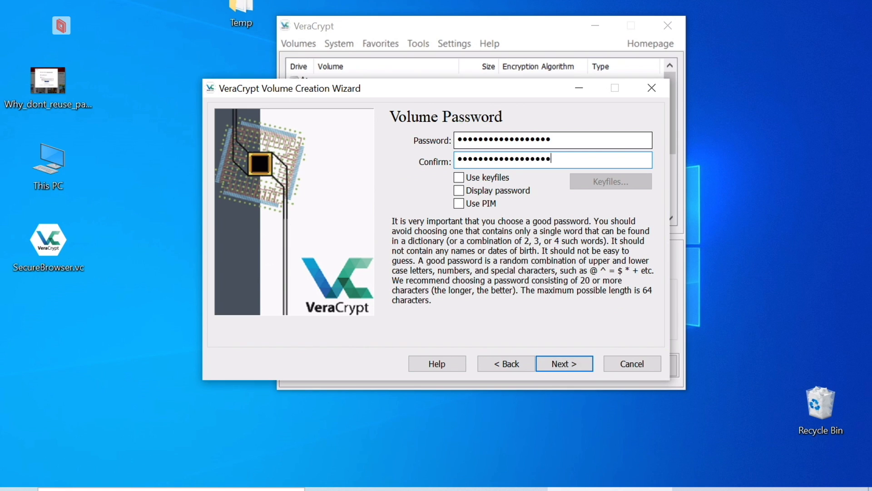
left_click(587, 362)
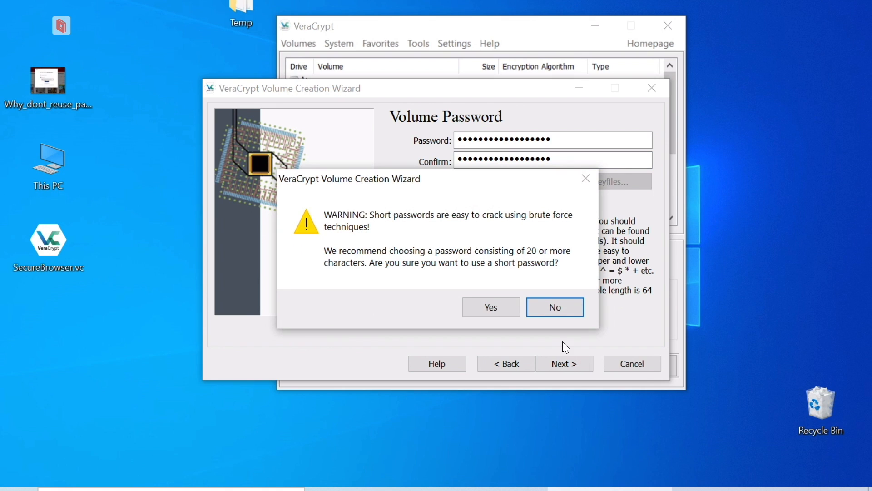
left_click(513, 313)
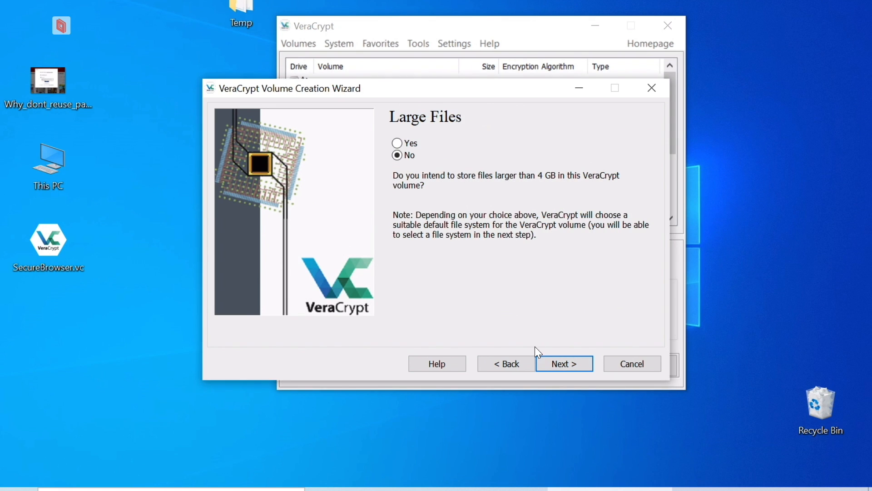
Choose not to store files larger than 4 GB, format the volume as FAT, and exit the creation wizard.
left_click(543, 364)
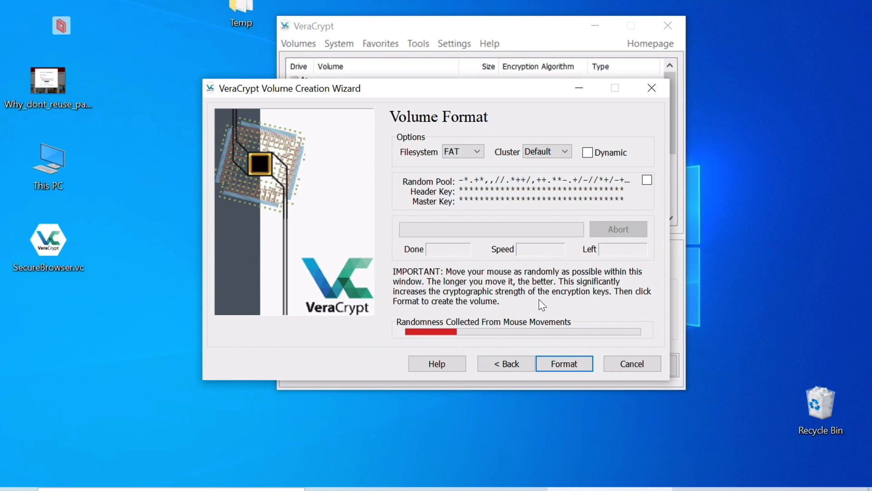
left_click(556, 362)
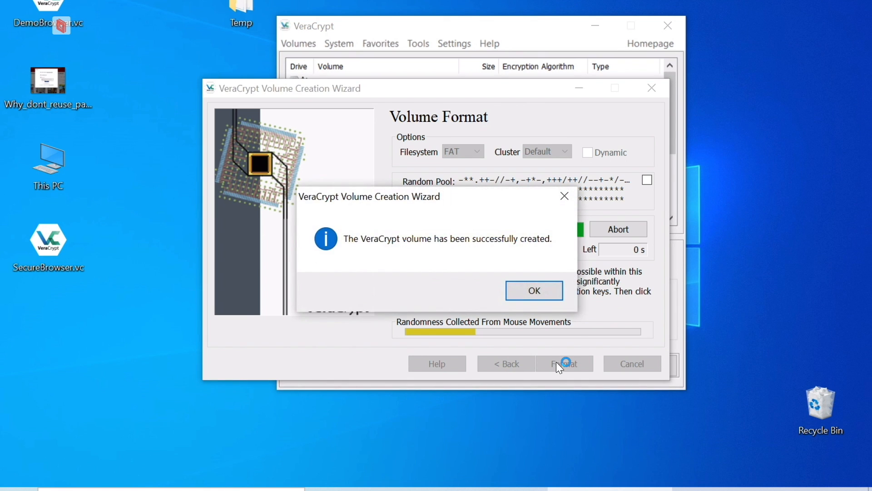
left_click(543, 296)
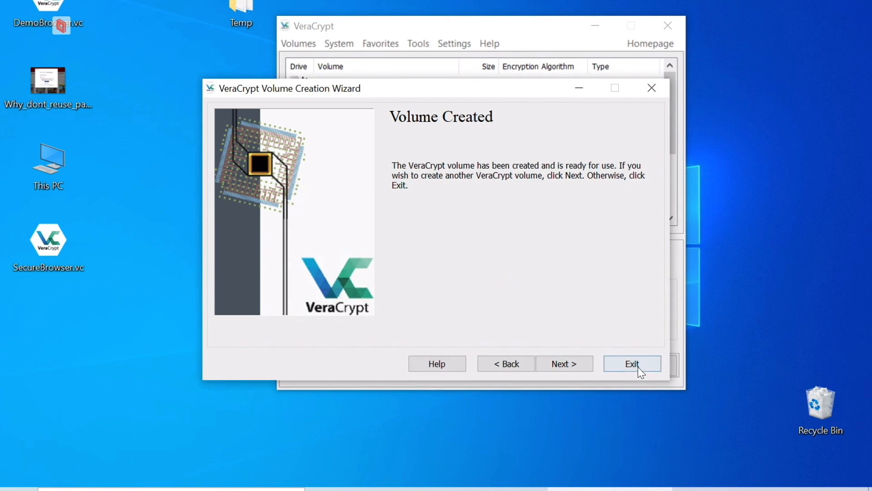
left_click(638, 367)
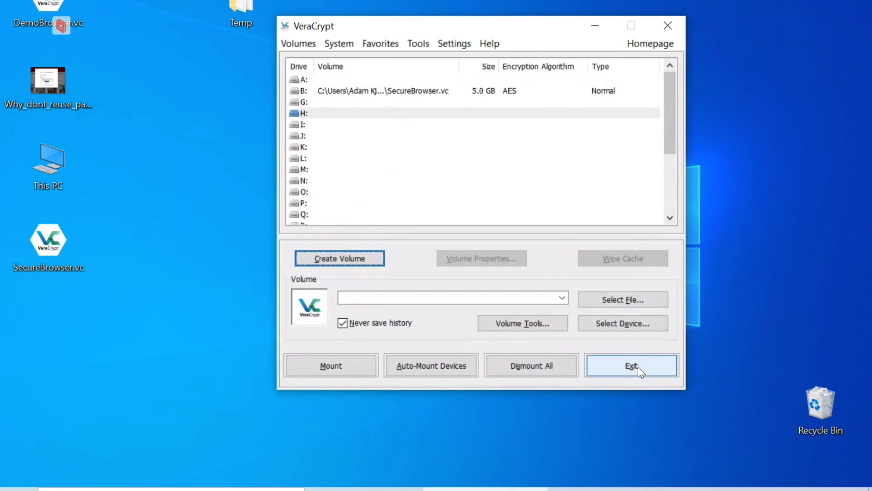
Load DemoBrowser.vc from the desktop into VeraCrypt and mount it on drive H by entering the volume password.
left_click(667, 26)
left_click_drag(57, 18, 437, 154)
double_click(437, 154)
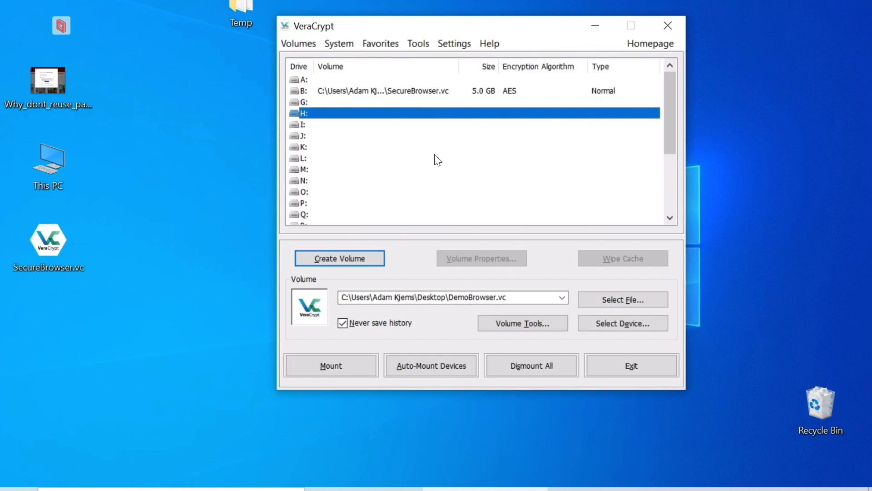
left_click(337, 368)
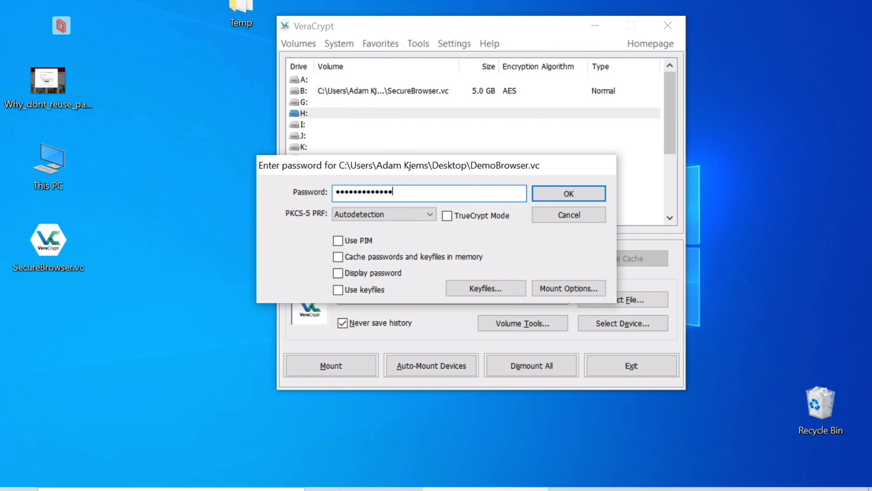
key("Return")
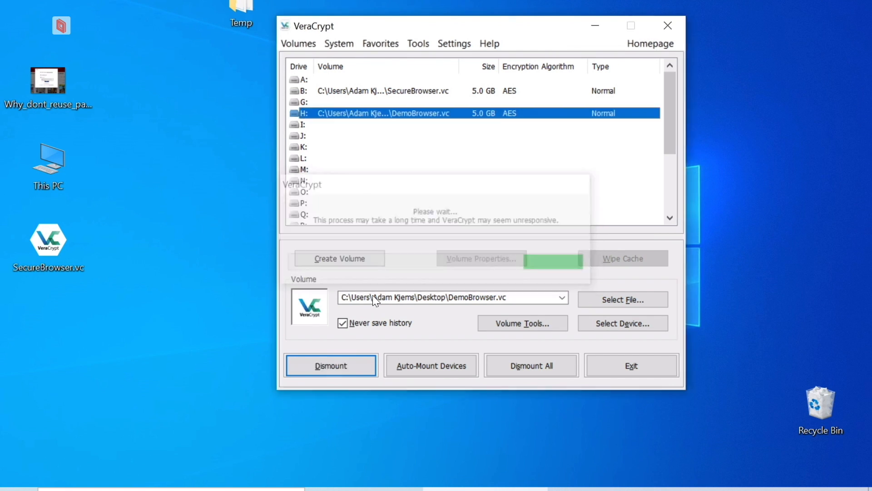
Put the desktop's GoogleChromePortable folder into the mounted drive H and launch GoogleChromePortable.exe from there.
double_click(404, 112)
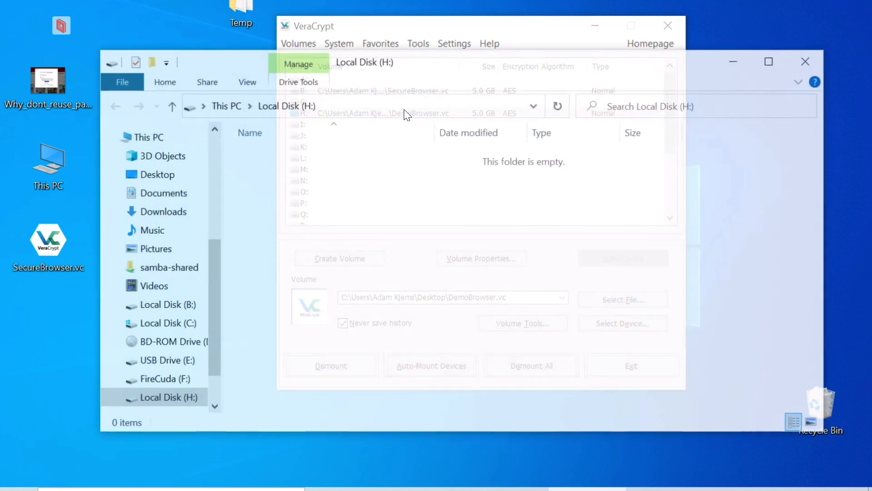
left_click(668, 25)
left_click_drag(475, 64, 508, 236)
left_click_drag(350, 176, 407, 359)
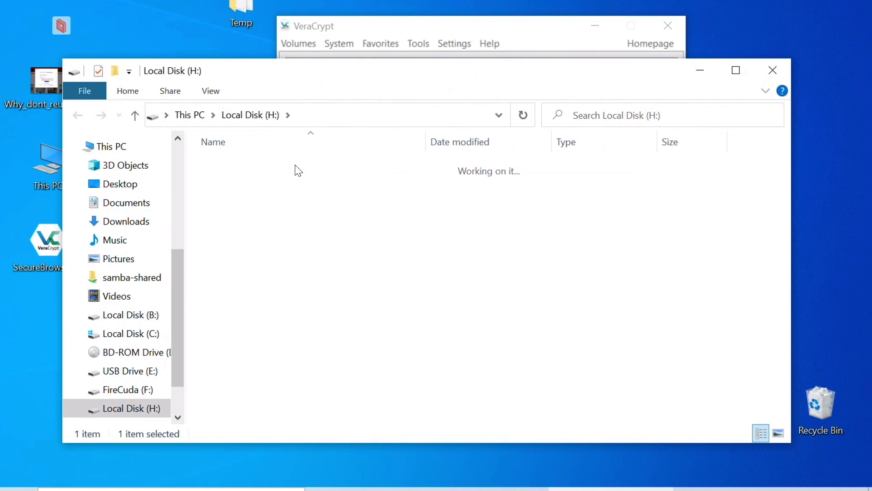
double_click(298, 168)
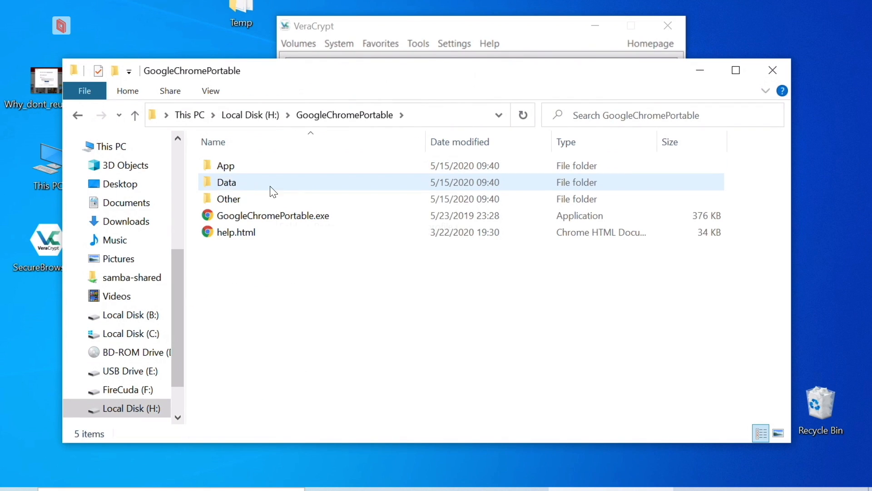
double_click(261, 215)
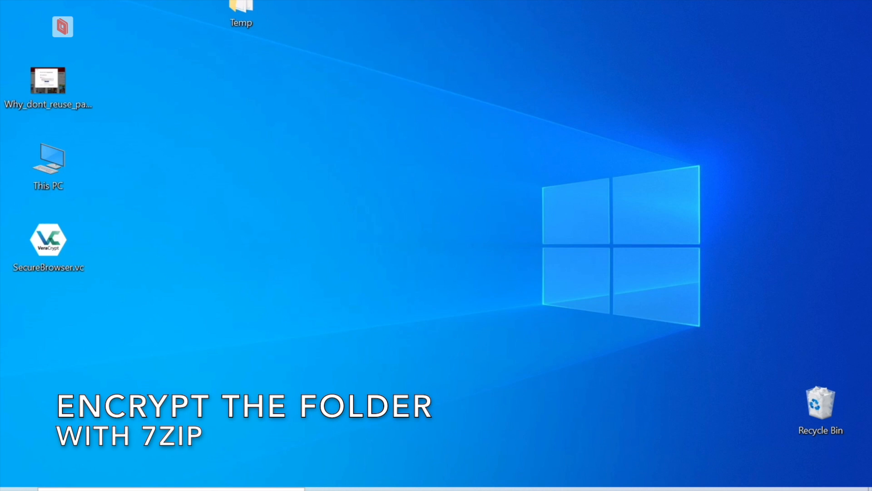
left_click(485, 488)
left_click(485, 489)
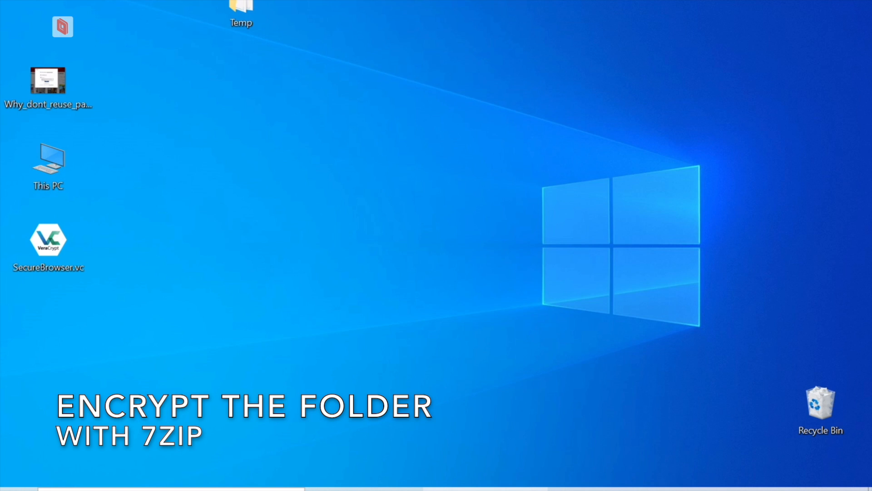
right_click(482, 489)
left_click(479, 480)
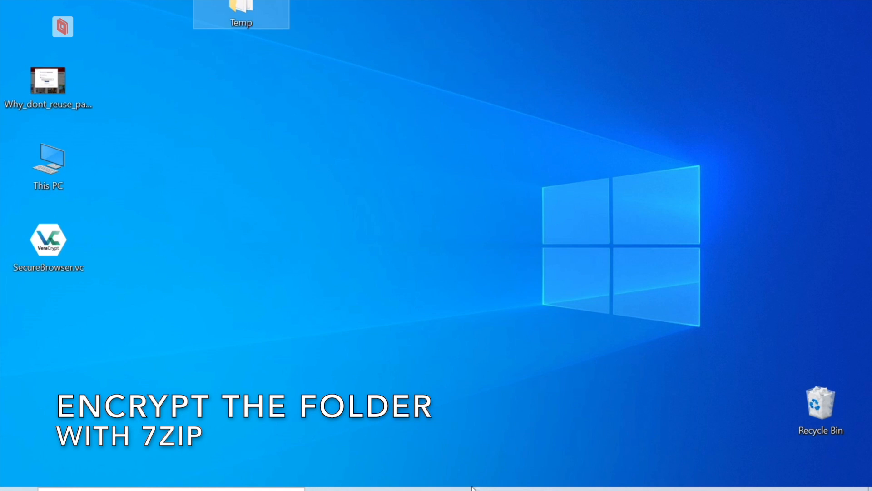
left_click(403, 490)
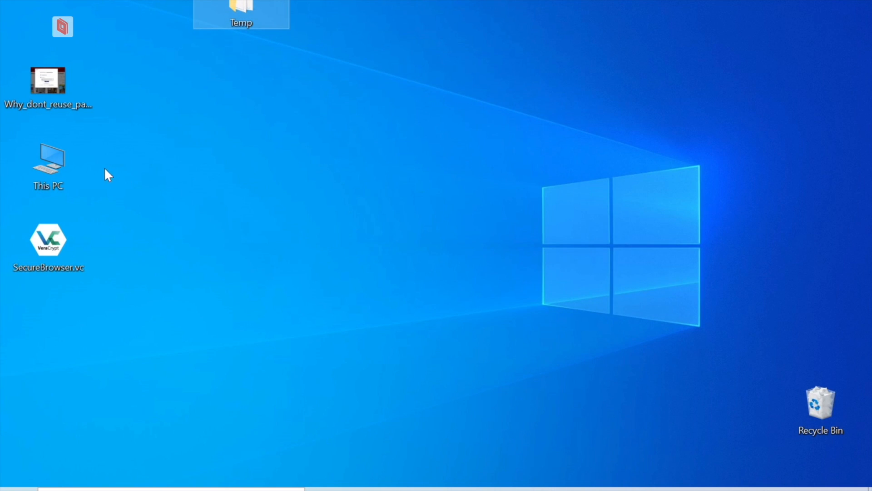
Switch to Chrome and search the web for "portableapps 7zip".
left_click(405, 489)
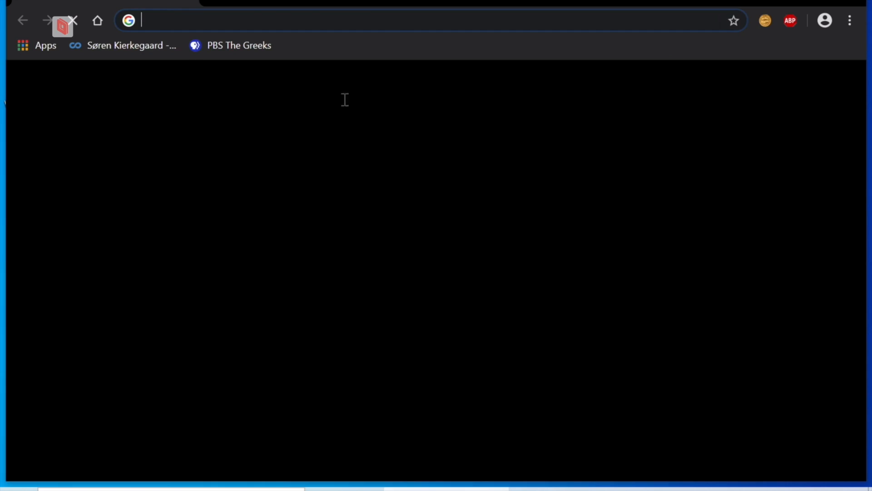
type("portables")
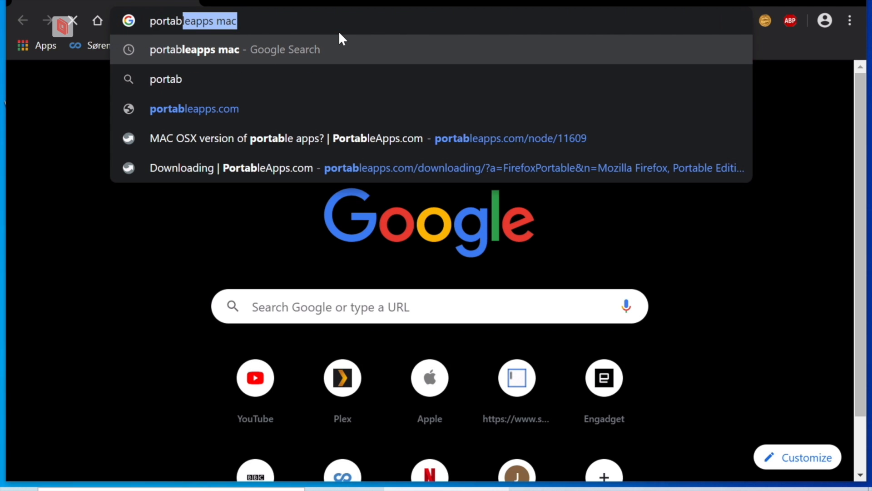
key("BackSpace")
key("BackSpace")
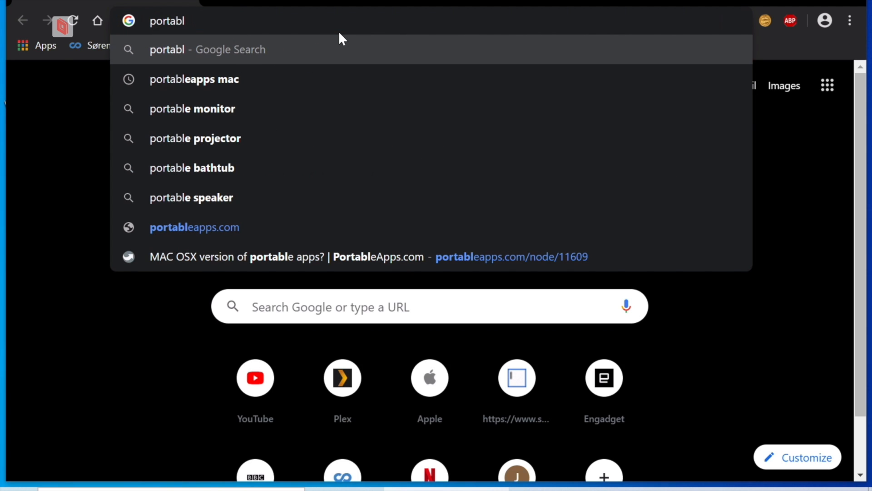
type("e")
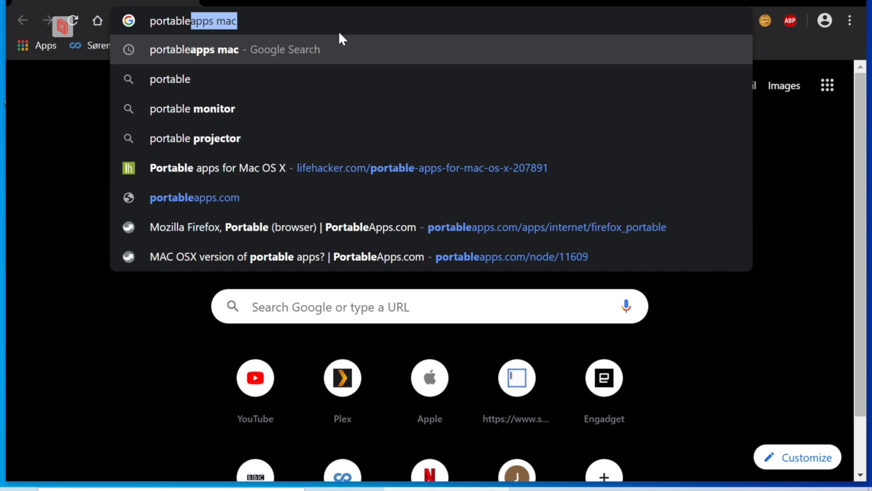
type("apps 7zip")
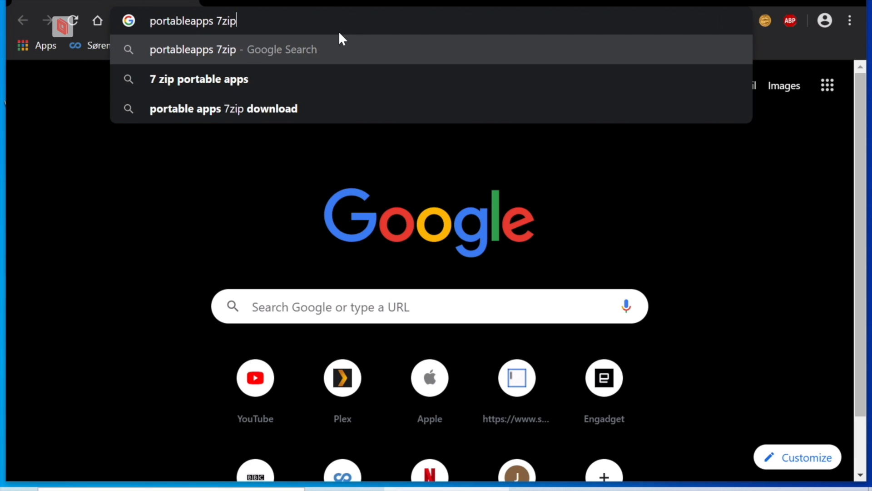
key("Return")
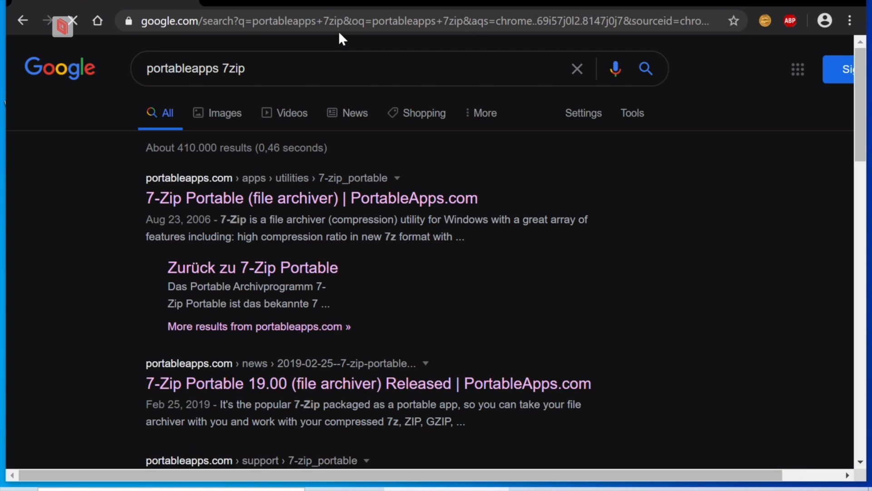
Open the PortableApps.com page for 7-Zip Portable from the search results and download the program.
left_click(259, 198)
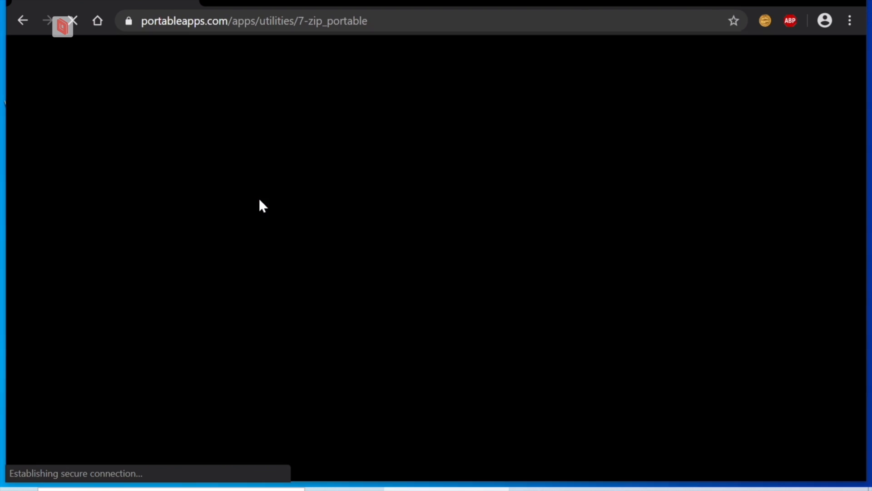
scroll(272, 204, "down", 3)
left_click(372, 197)
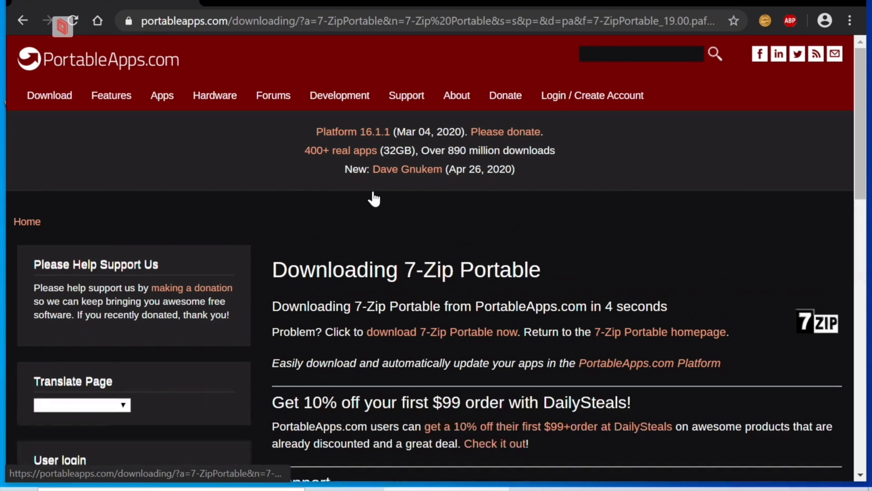
scroll(383, 213, "down", 5)
scroll(383, 214, "down", 2)
scroll(382, 214, "up", 10)
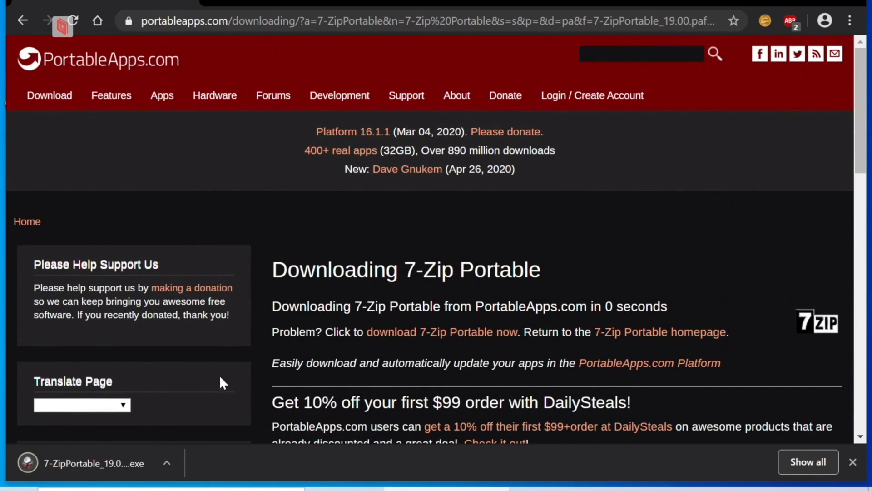
Run the downloaded 7-ZipPortable_19.00.paf.exe installer in English and proceed to the install location choice.
left_click(167, 454)
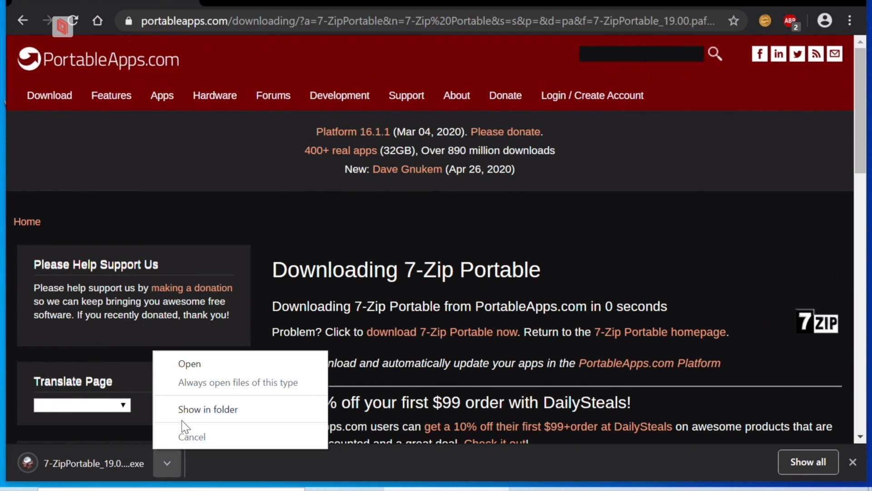
left_click(194, 365)
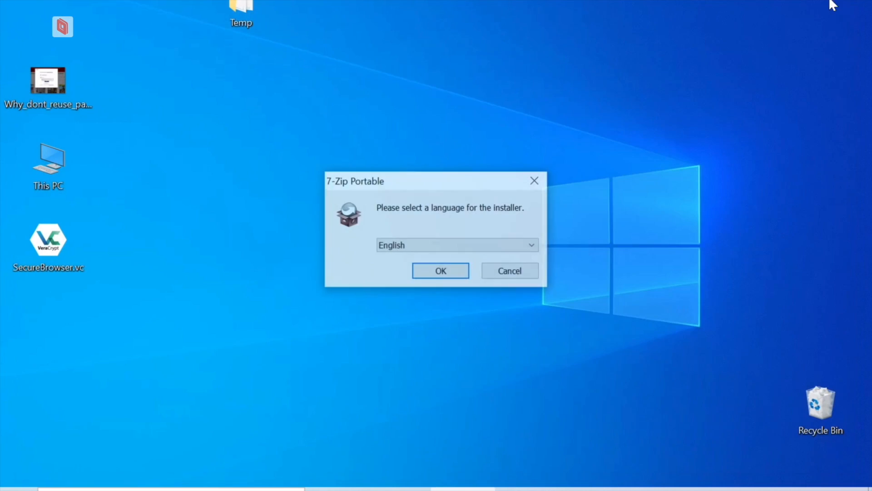
left_click(442, 270)
left_click(522, 356)
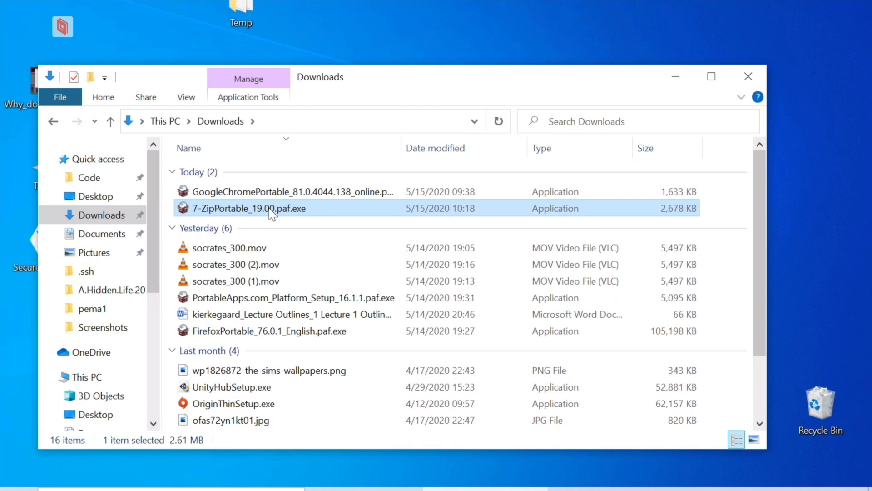
double_click(272, 210)
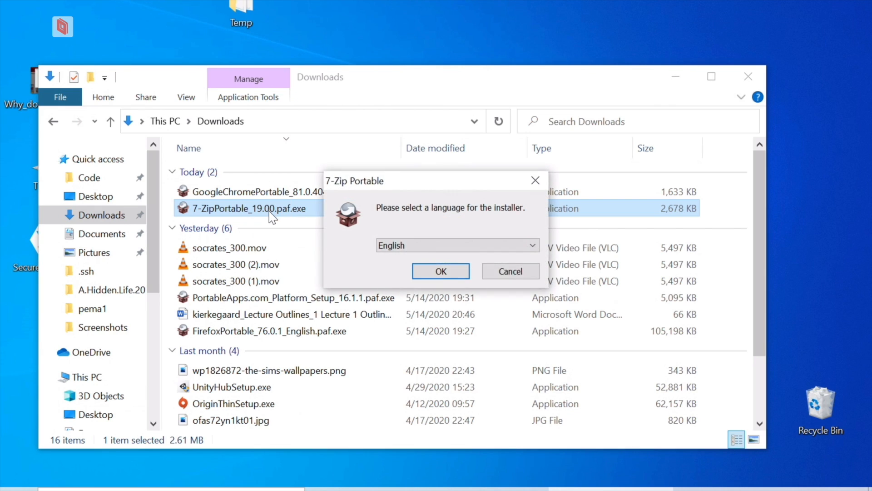
left_click(436, 272)
left_click(518, 354)
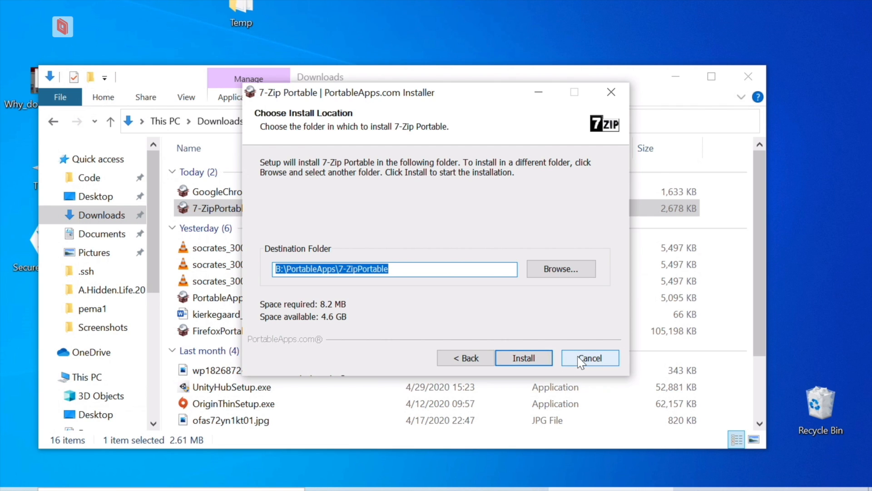
Choose the Desktop as the destination for the 7-ZipPortable folder, install 7-Zip Portable and finish the setup.
left_click(555, 274)
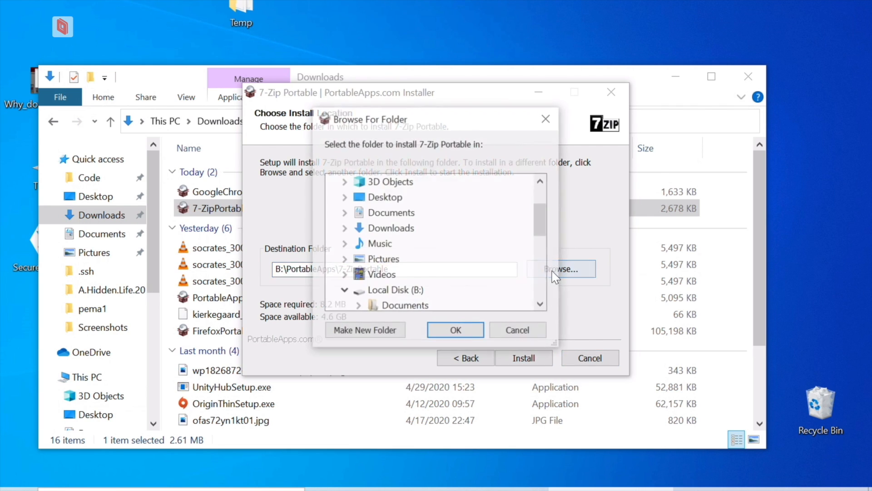
left_click(399, 213)
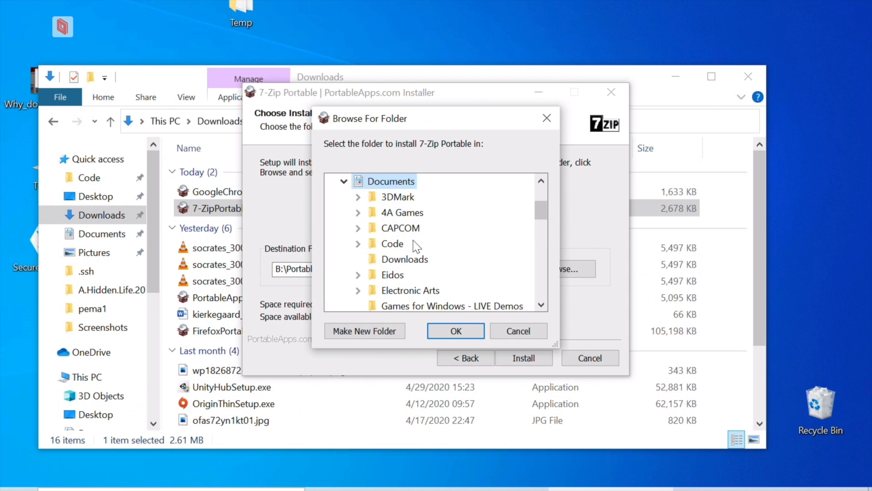
scroll(416, 247, "up", 2)
left_click(393, 259)
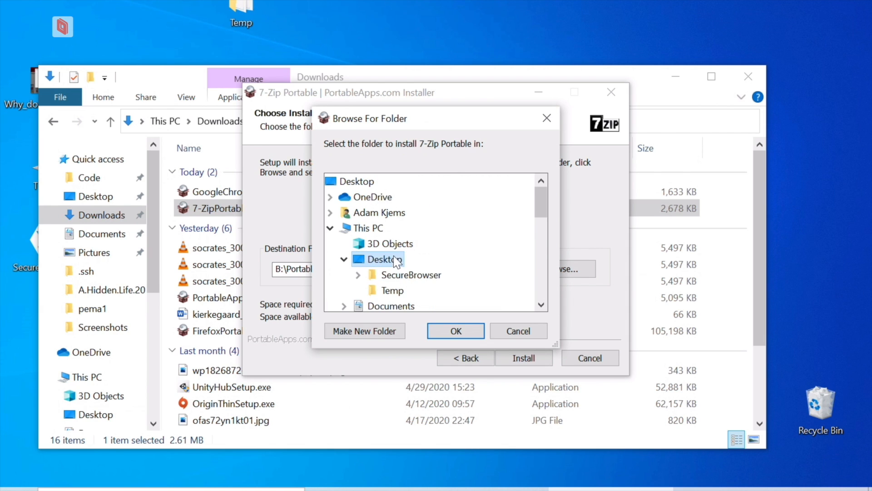
left_click(460, 333)
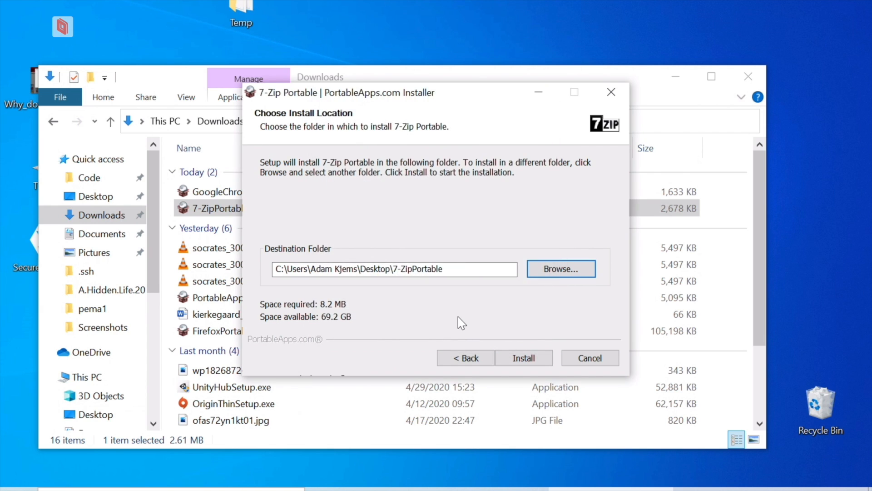
left_click(524, 359)
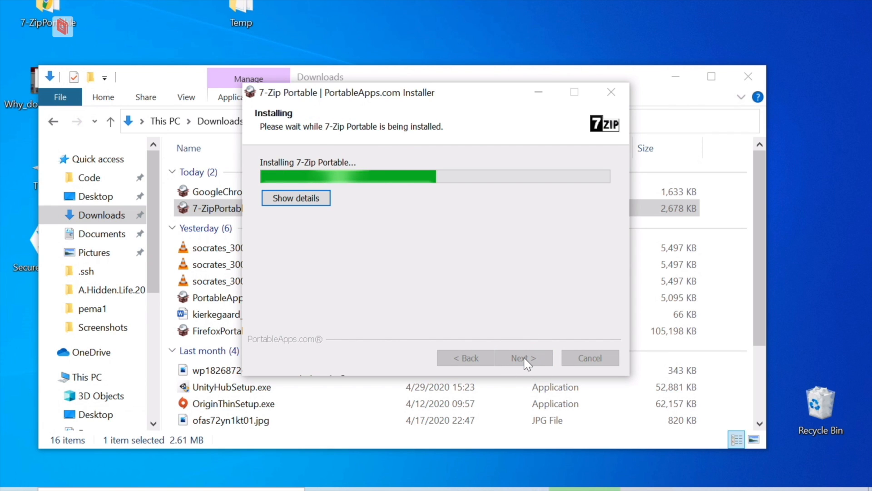
left_click(523, 358)
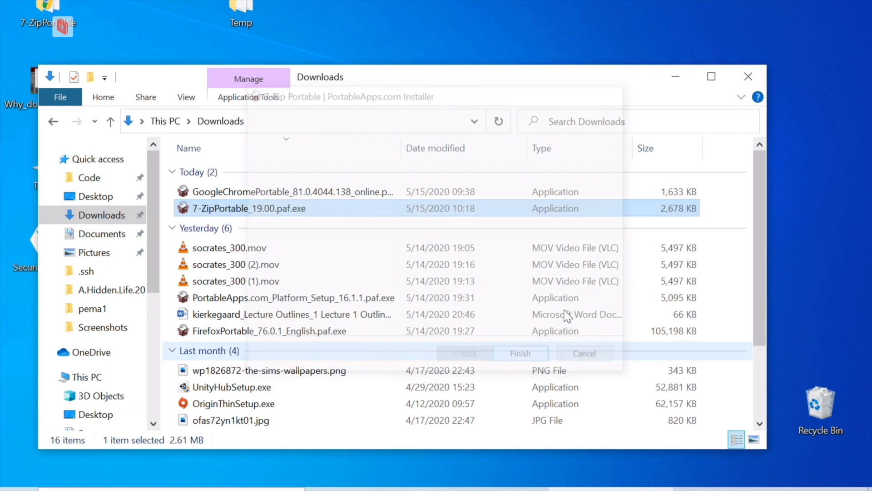
Close the Downloads folder, place the 7-ZipPortable folder beside SecureBrowser on the desktop, and launch 7-ZipPortable.exe from it.
left_click(748, 77)
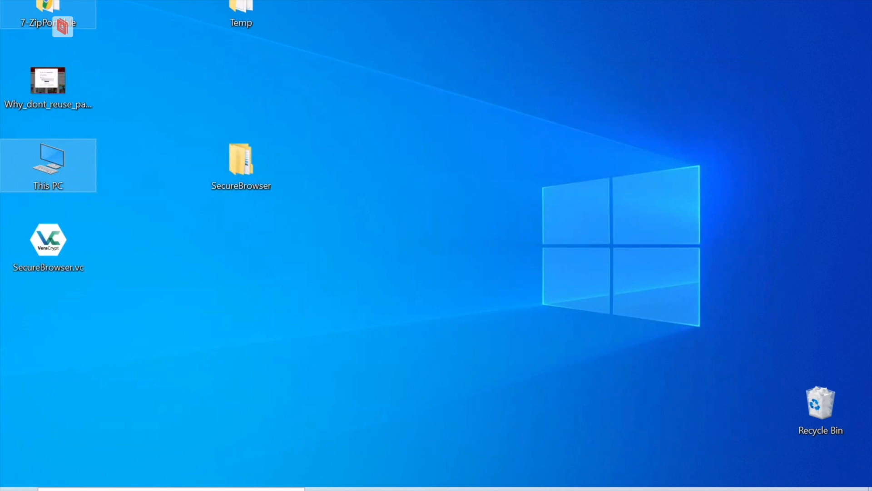
left_click_drag(46, 9, 354, 152)
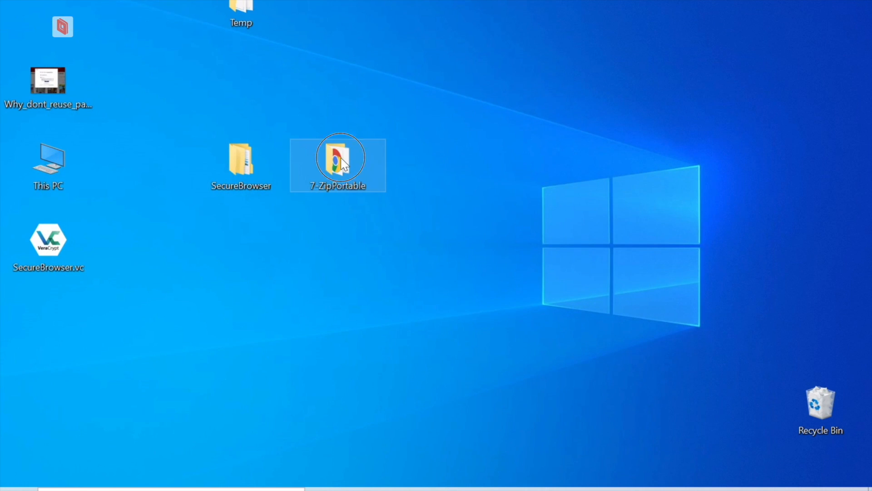
double_click(341, 157)
left_click(238, 224)
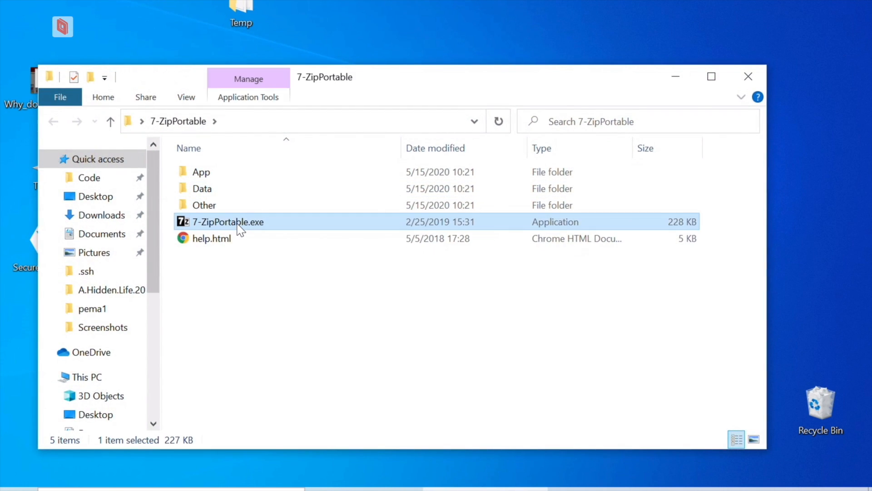
double_click(238, 221)
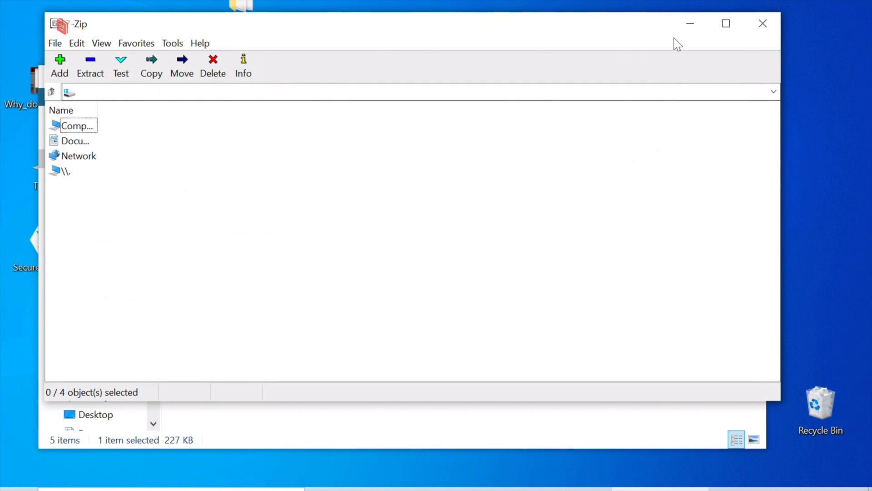
left_click(763, 23)
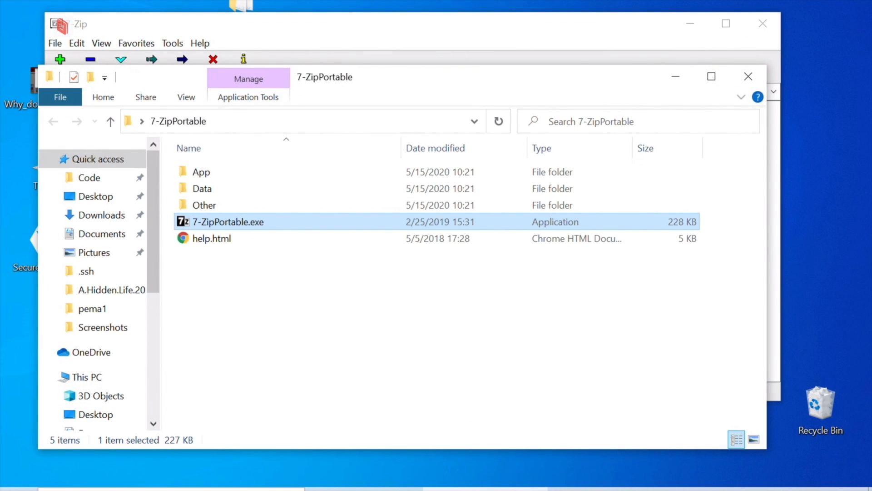
left_click(582, 489)
left_click(55, 45)
left_click(56, 45)
Browse in the 7-Zip file manager through Computer, drive C, Users and the user's own folder to Desktop.
double_click(63, 124)
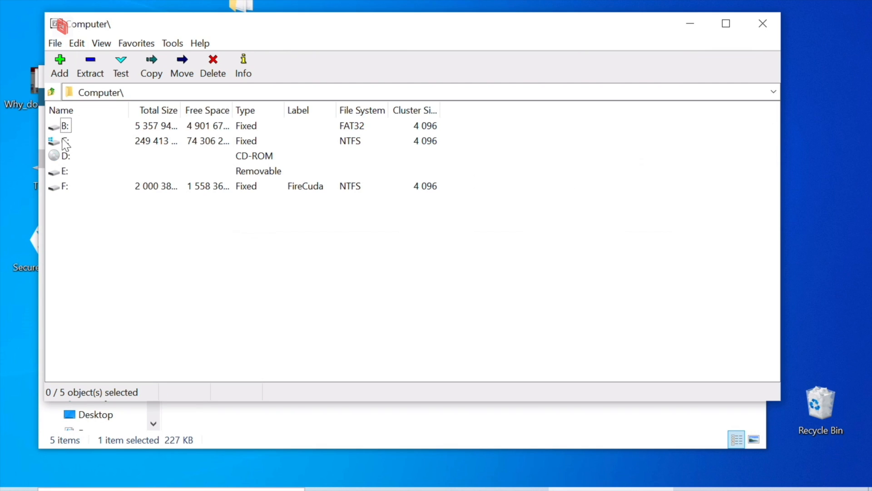
double_click(66, 143)
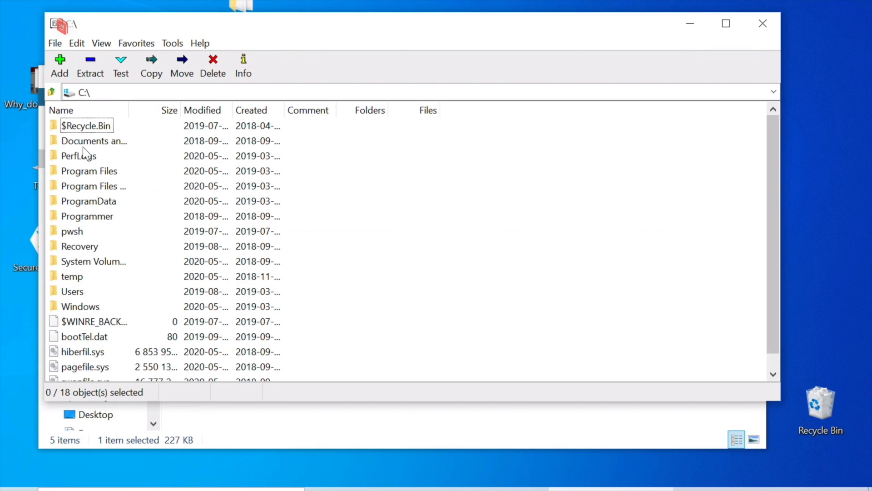
double_click(74, 291)
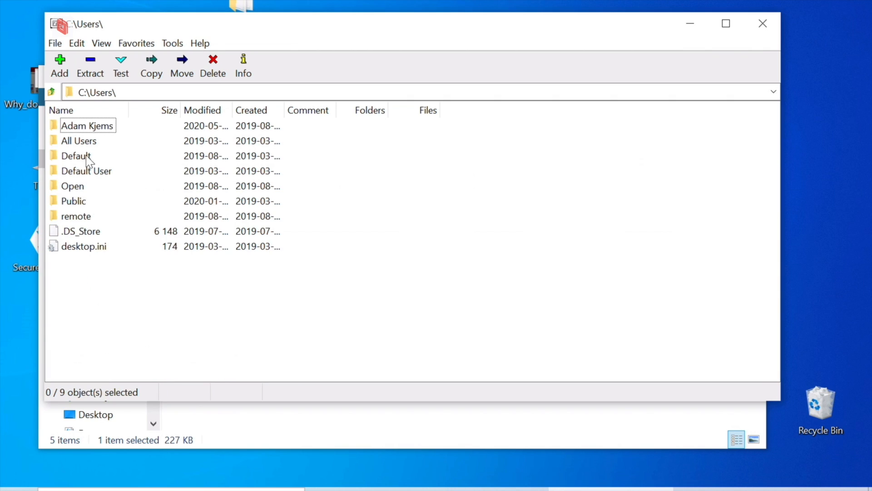
double_click(89, 127)
key("d")
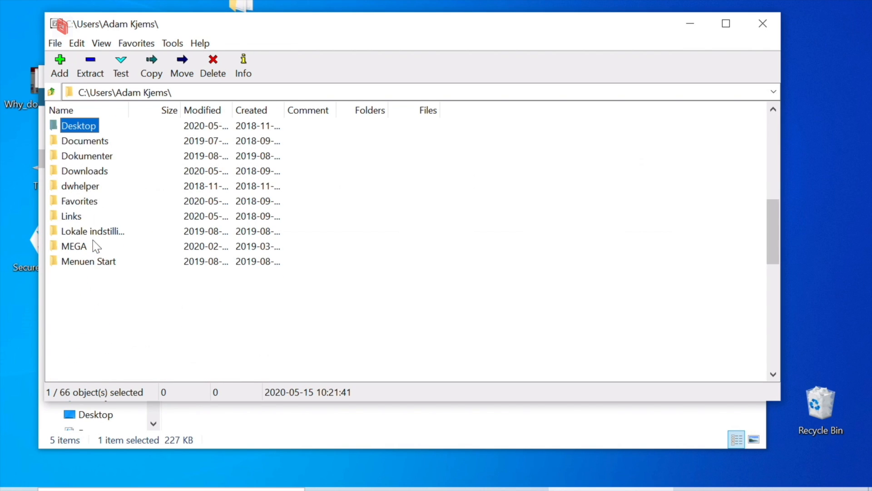
double_click(86, 125)
Add the SecureBrowser folder to a new SecureBrowser.7z archive encrypted with AES-256, entering and confirming the archive password, and close 7-Zip.
left_click(89, 141)
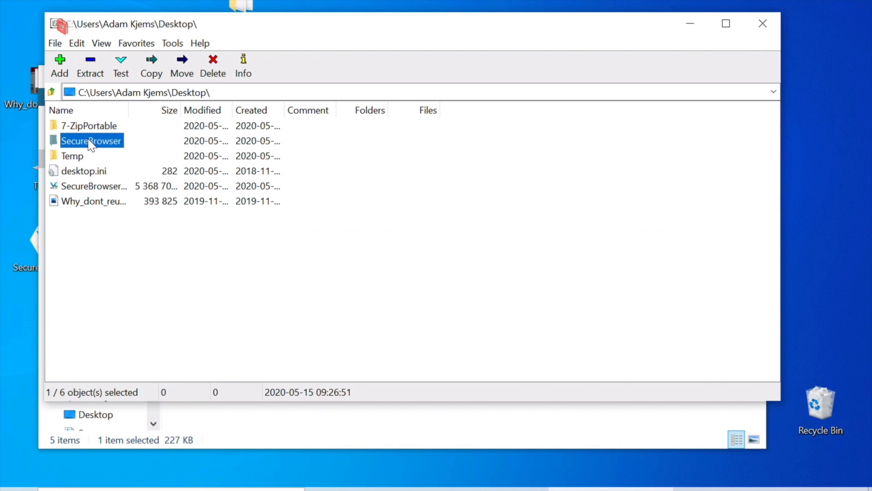
left_click(60, 65)
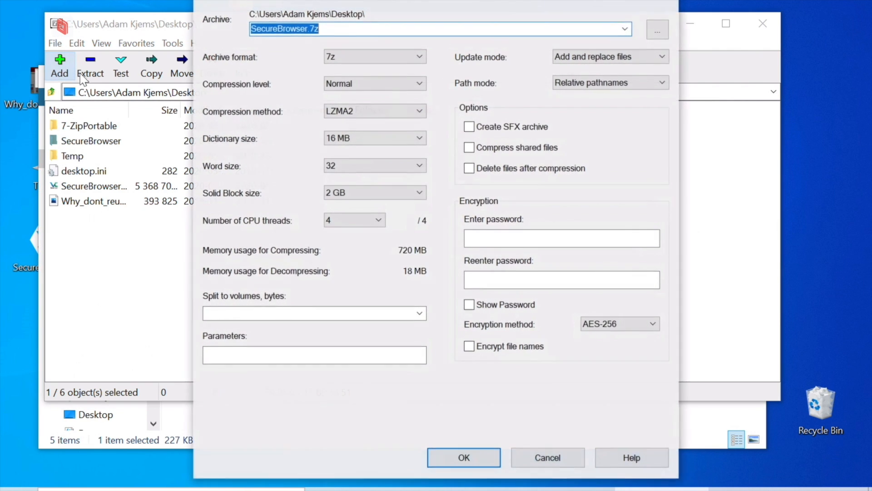
left_click(513, 233)
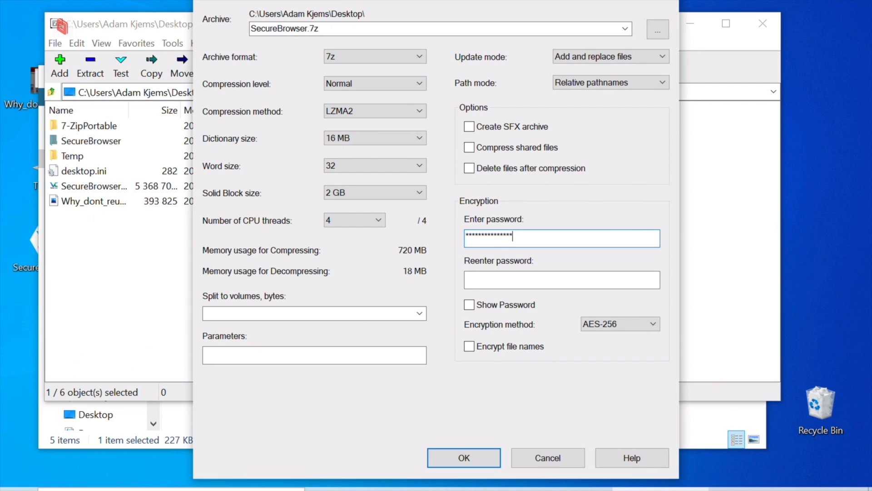
type("*")
key("Tab")
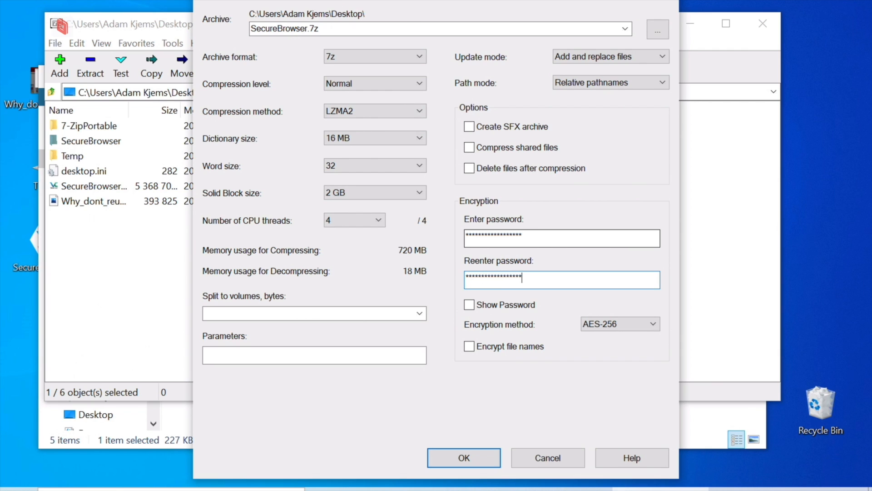
left_click(482, 457)
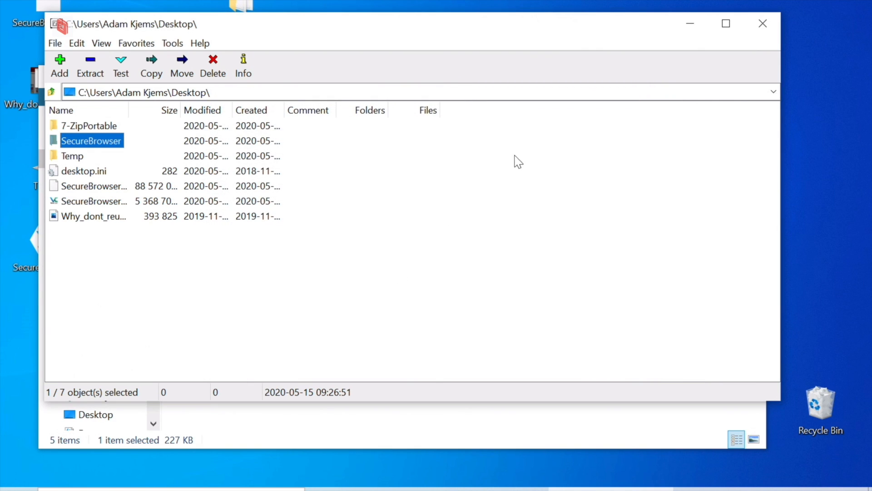
left_click(774, 19)
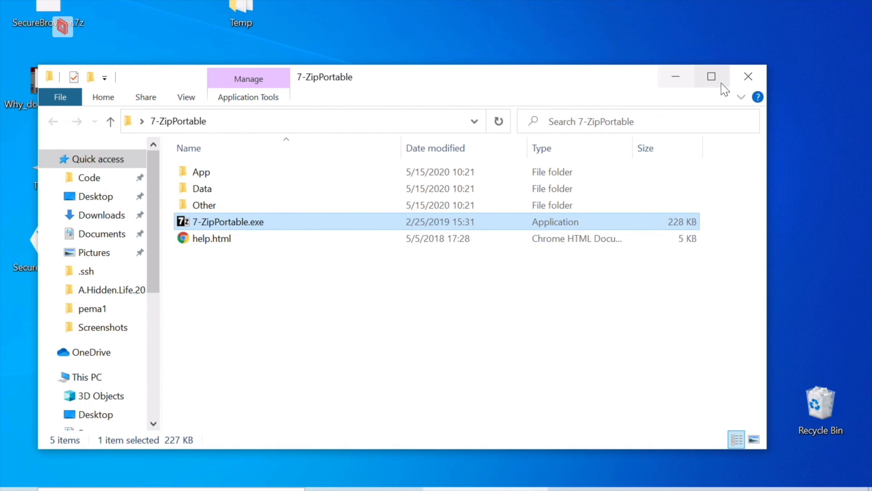
Move the 7-ZipPortable window out of the way and delete the original SecureBrowser folder from the desktop.
left_click_drag(628, 73, 621, 251)
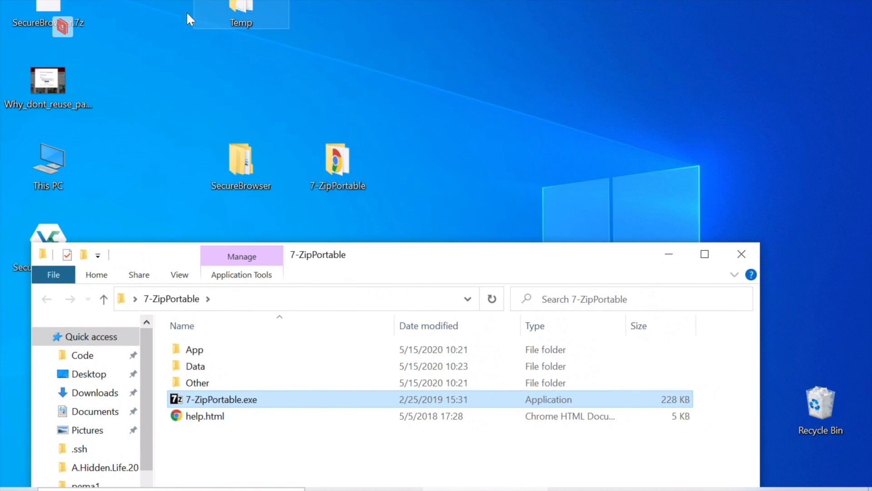
left_click(238, 151)
right_click(237, 151)
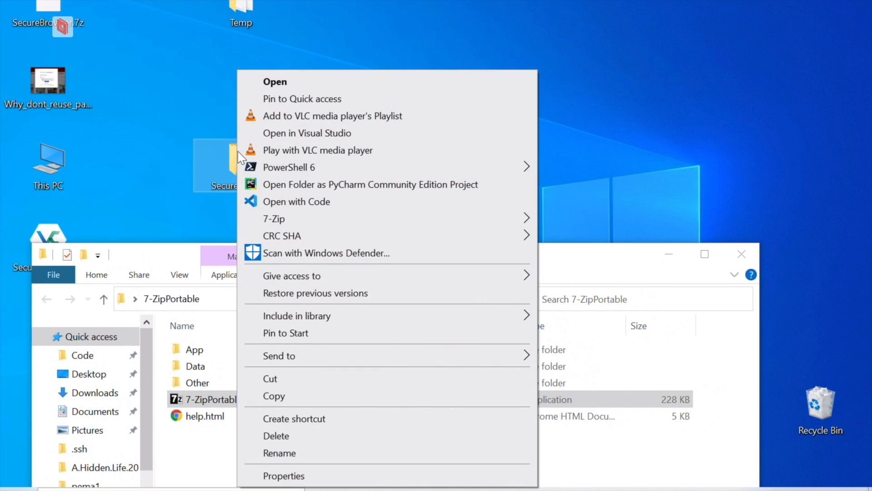
left_click(309, 436)
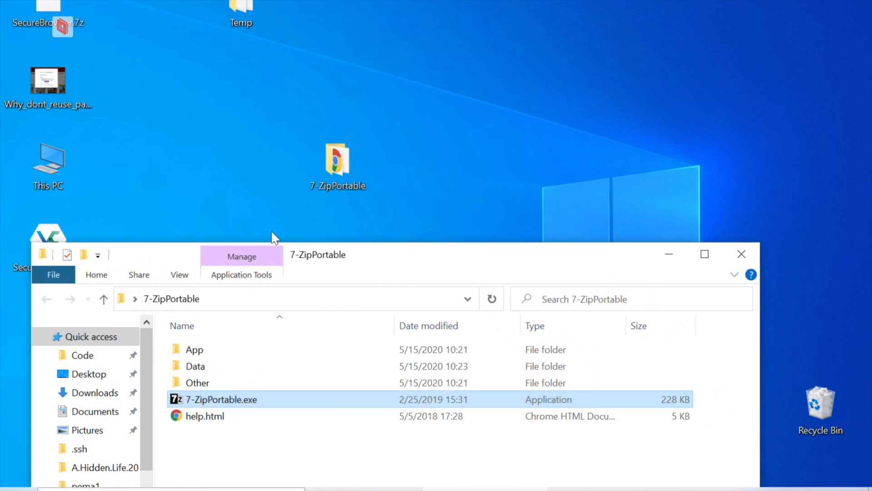
Extract the SecureBrowser folder from SecureBrowser.7z to the desktop with 7-ZipPortable.exe, entering the archive password, and close 7-Zip.
double_click(247, 400)
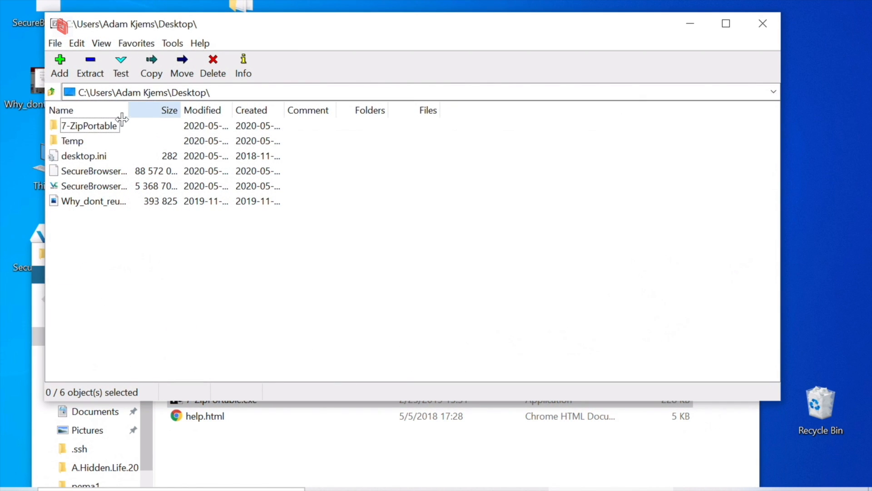
double_click(91, 171)
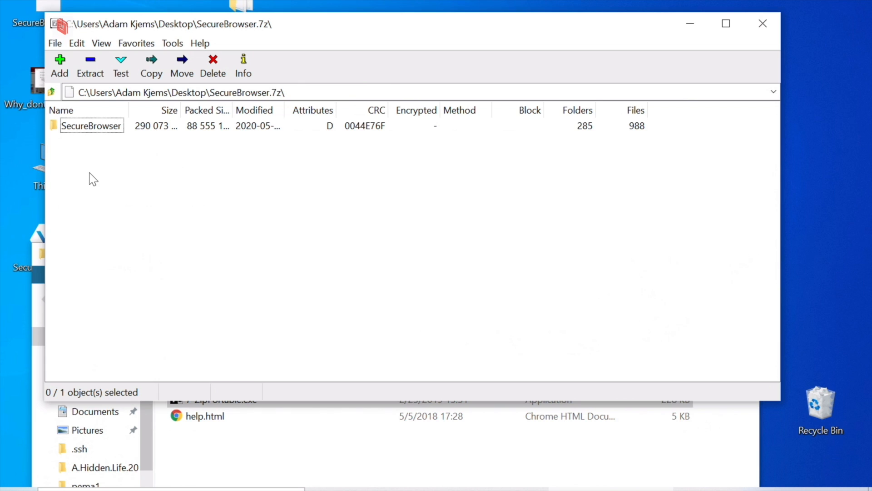
left_click(101, 129)
left_click(90, 67)
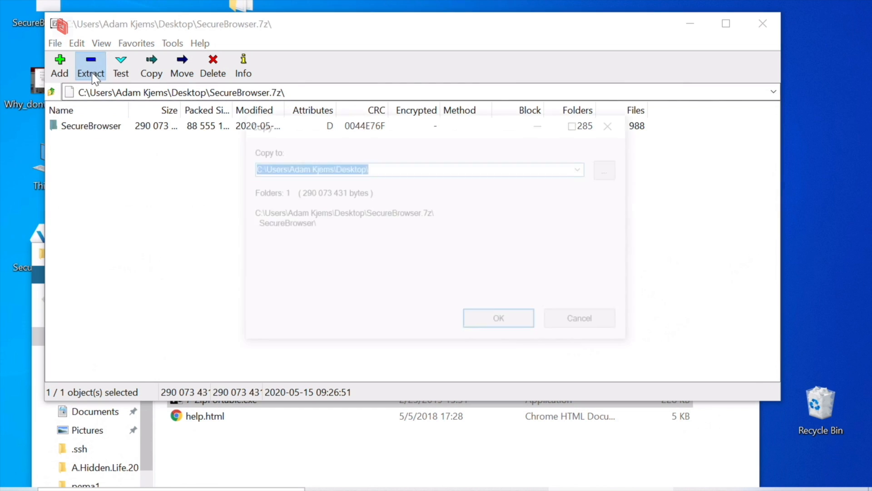
left_click(495, 323)
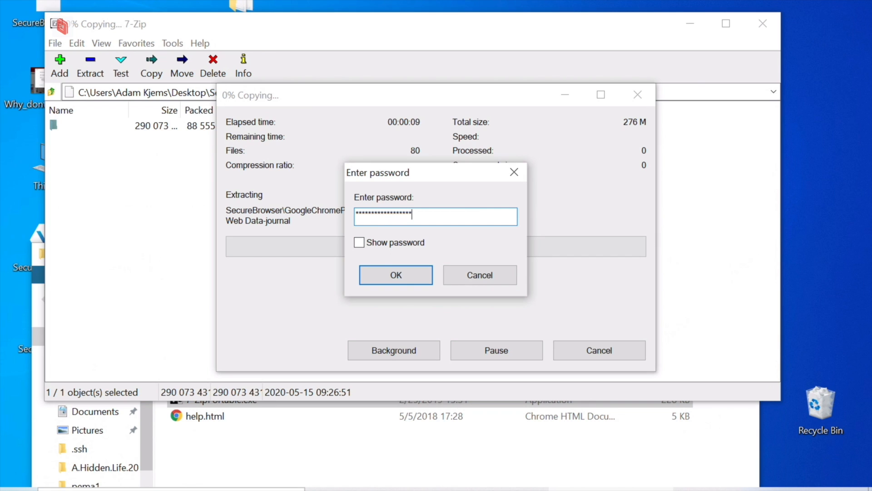
left_click(411, 279)
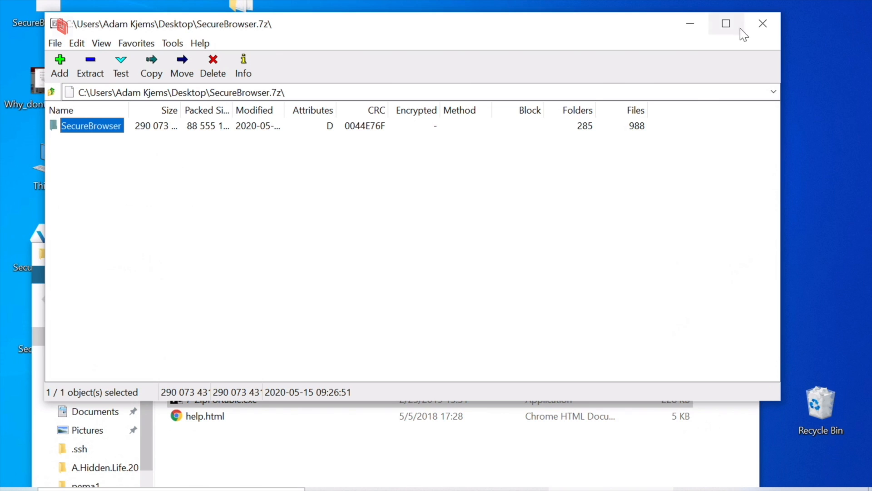
left_click(762, 23)
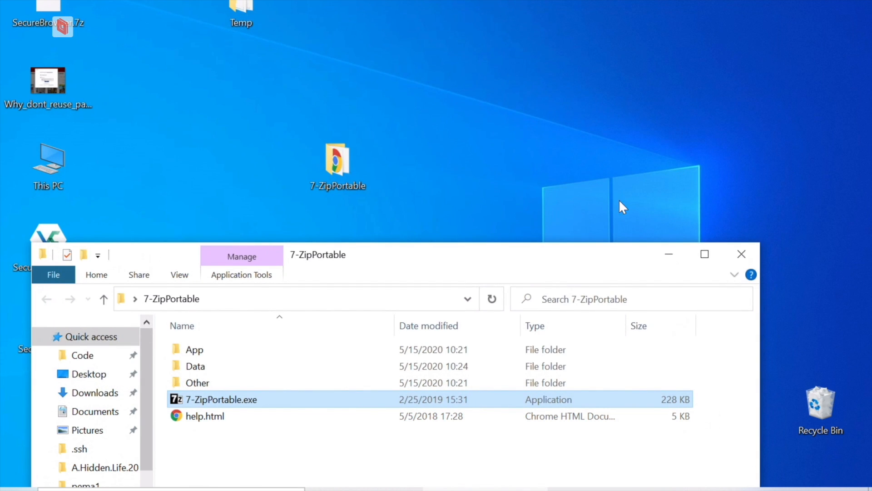
Launch GoogleChromePortable.exe from the GoogleChromePortable folder inside the extracted SecureBrowser folder and open the "Trygt på nettet" bookmark.
left_click_drag(603, 261, 603, 458)
double_click(48, 323)
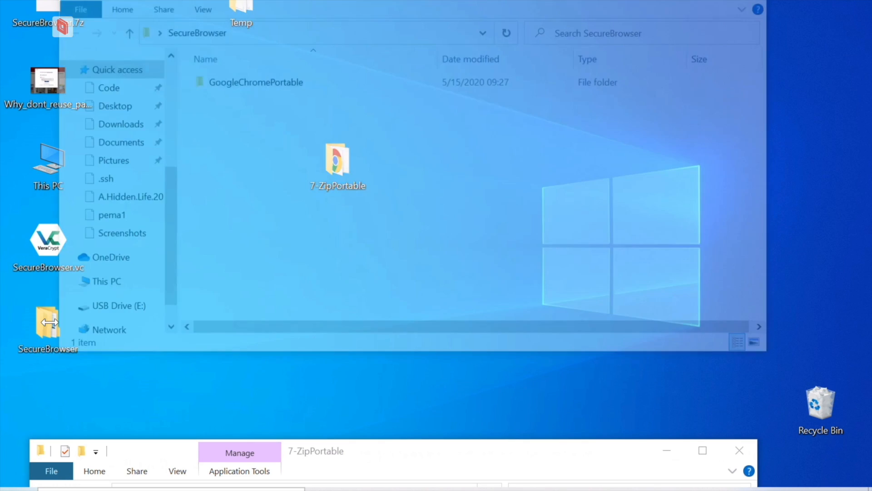
double_click(255, 82)
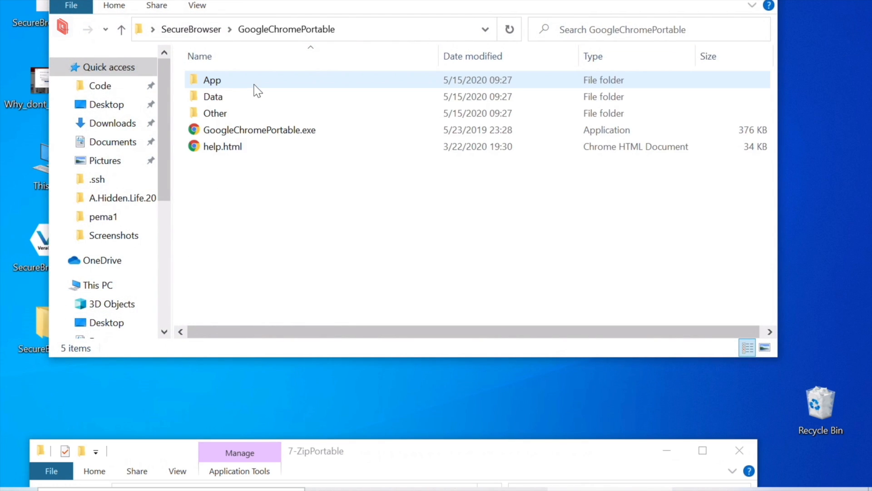
left_click(228, 129)
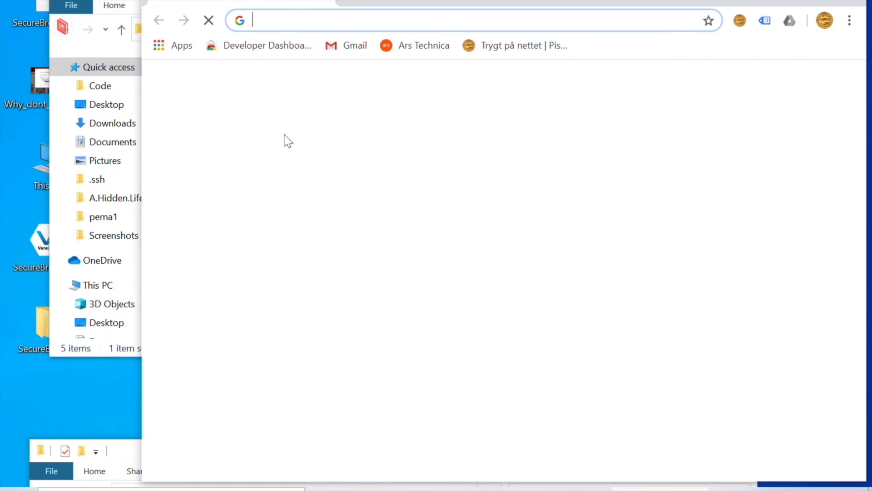
left_click(505, 46)
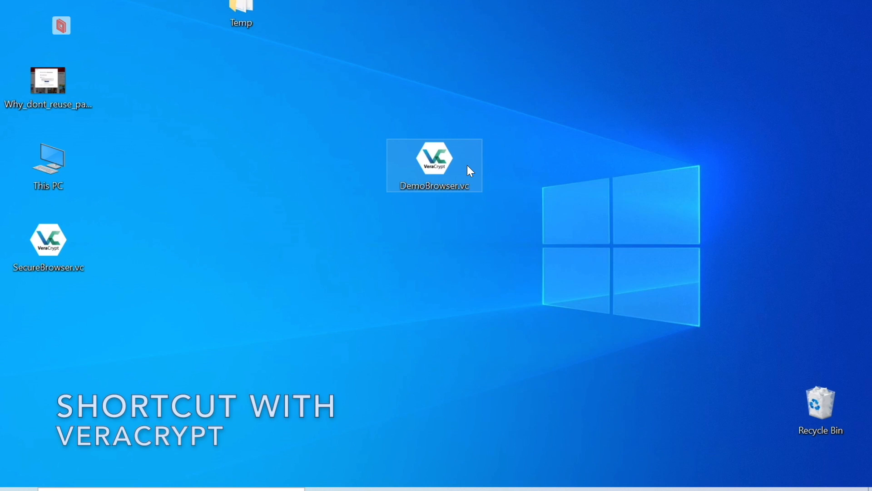
Rename the desktop file DemoBrowser.vc to DemoBrowser.vera, accepting the change of file extension.
double_click(467, 167)
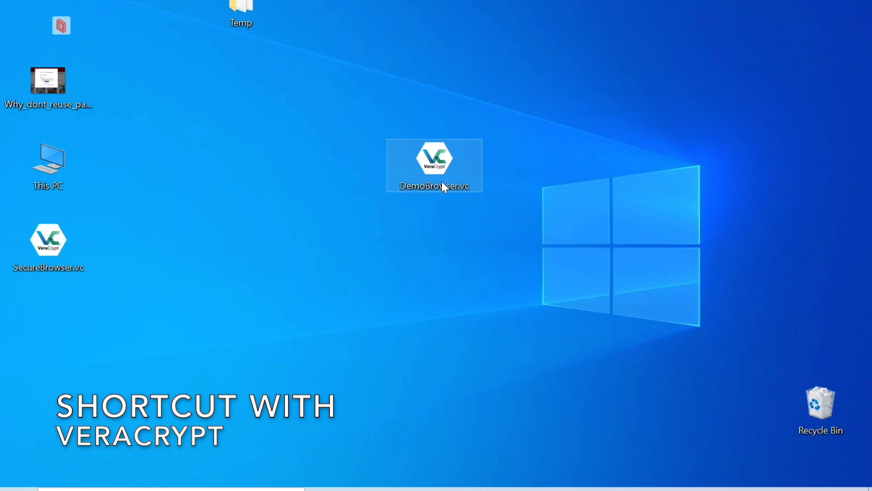
right_click(439, 180)
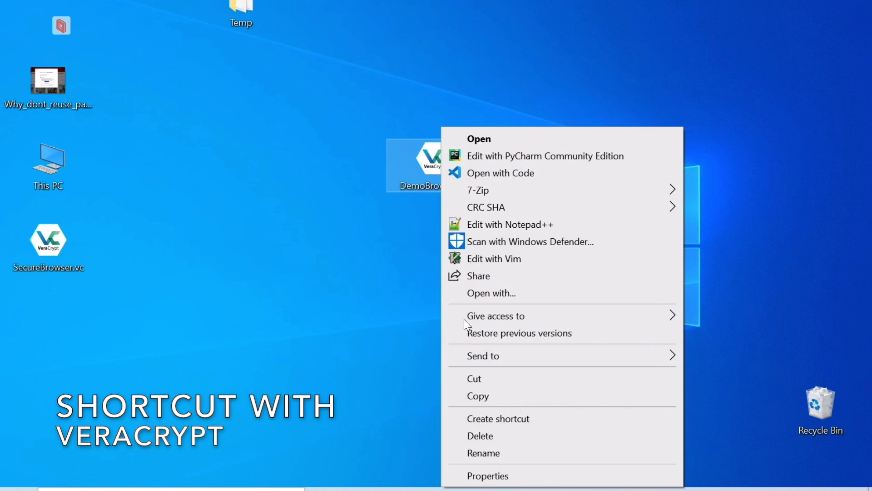
left_click(481, 448)
key("Delete")
type("era")
key("Return")
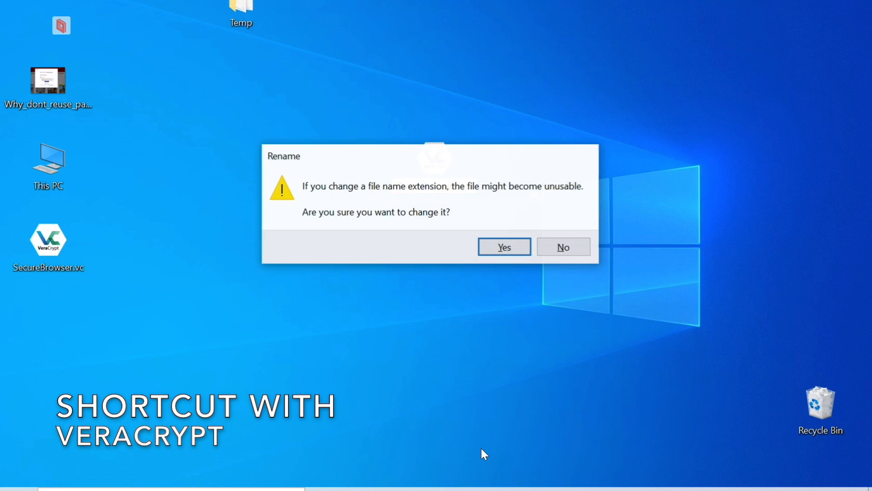
left_click(502, 247)
Make VeraCrypt the default app for .vera files, close VeraCrypt and reopen DemoBrowser.vera from the desktop.
right_click(430, 156)
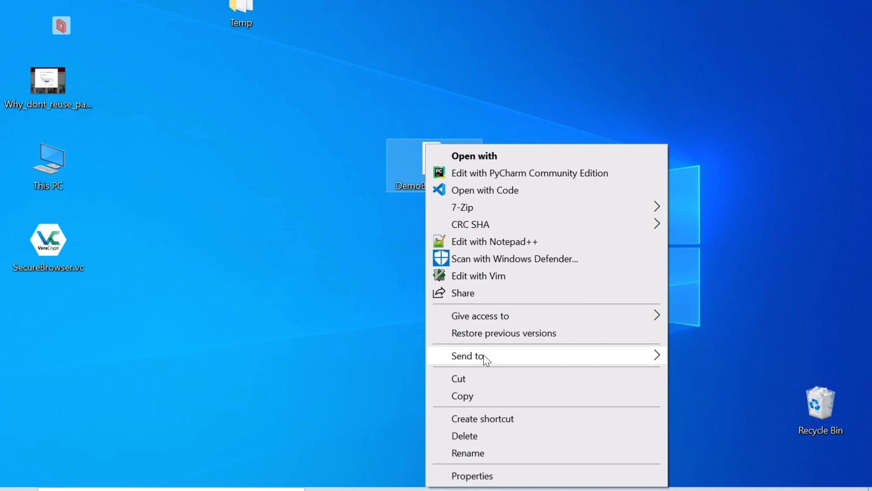
left_click(484, 157)
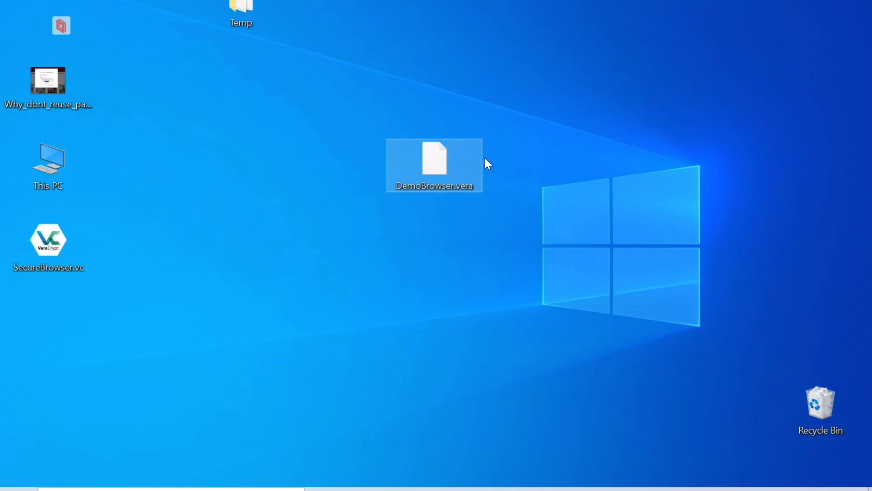
left_click(347, 218)
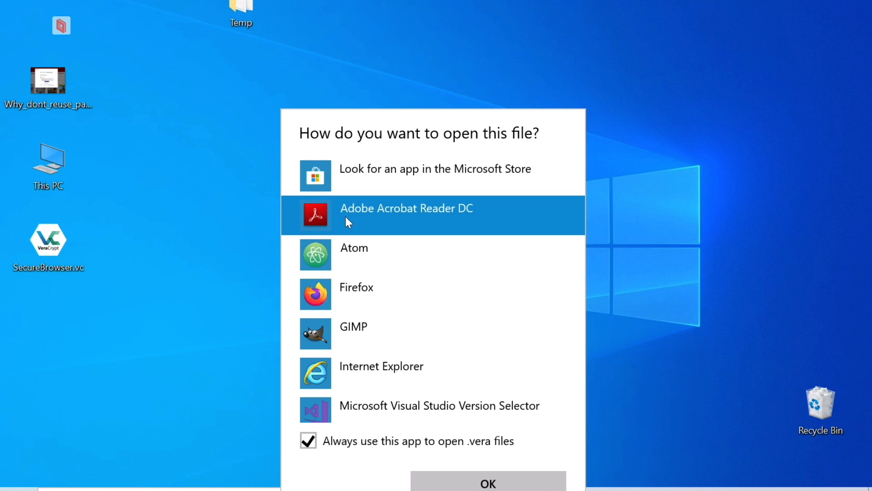
scroll(382, 334, "down", 5)
scroll(366, 218, "up", 2)
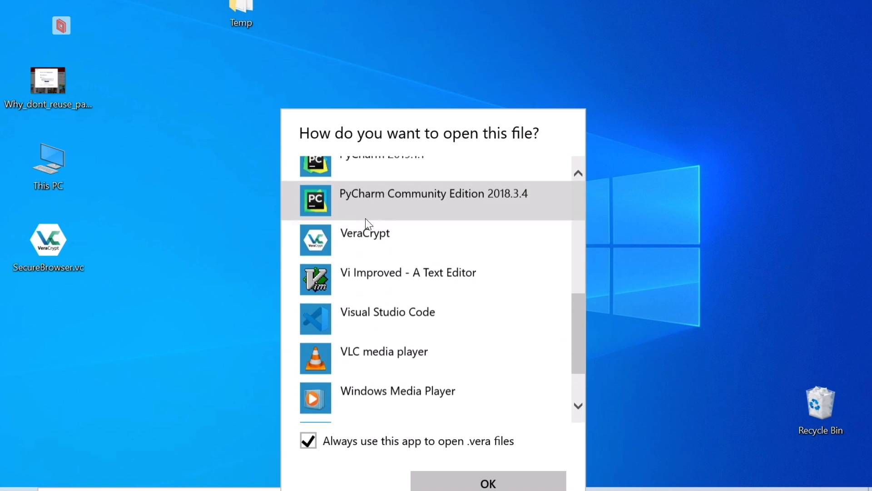
left_click(364, 242)
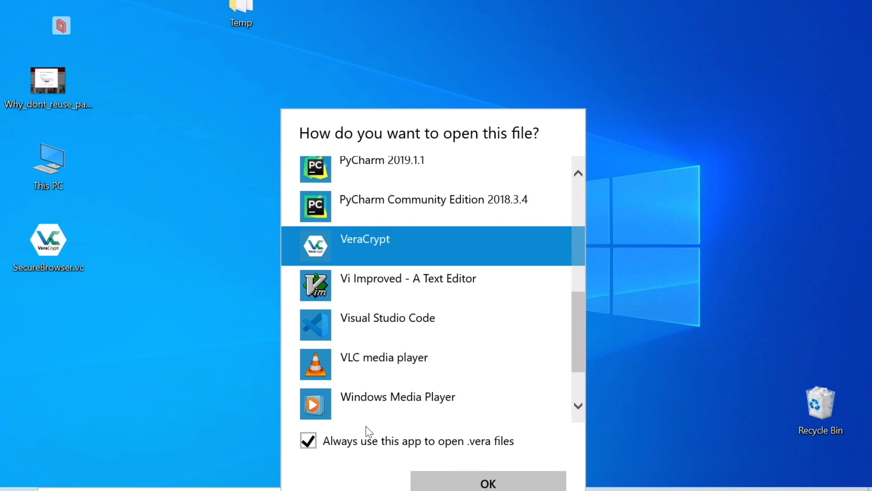
left_click(485, 474)
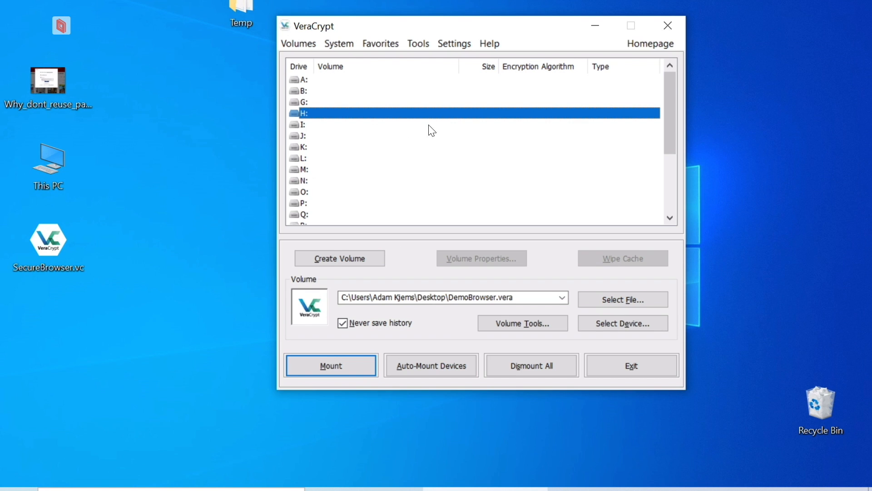
left_click(666, 32)
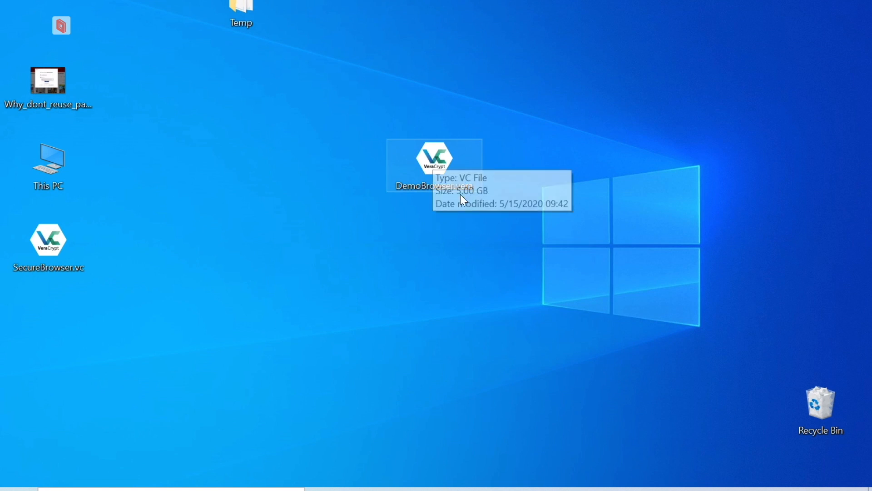
double_click(434, 163)
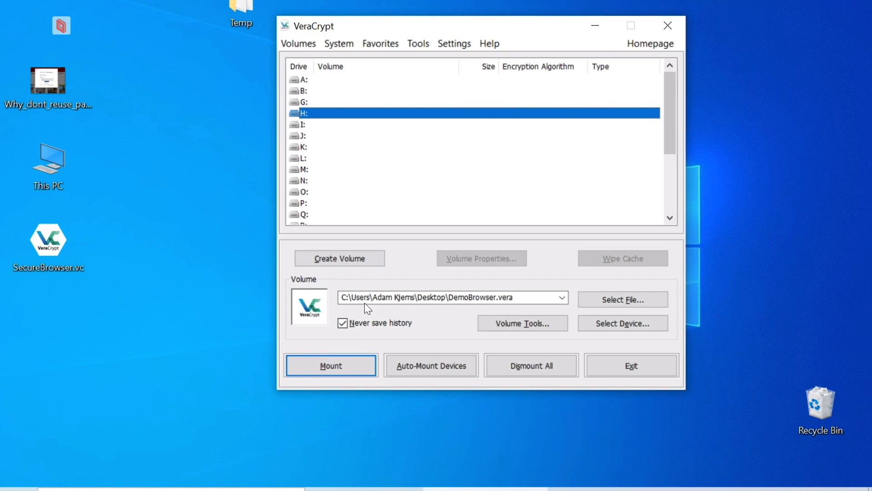